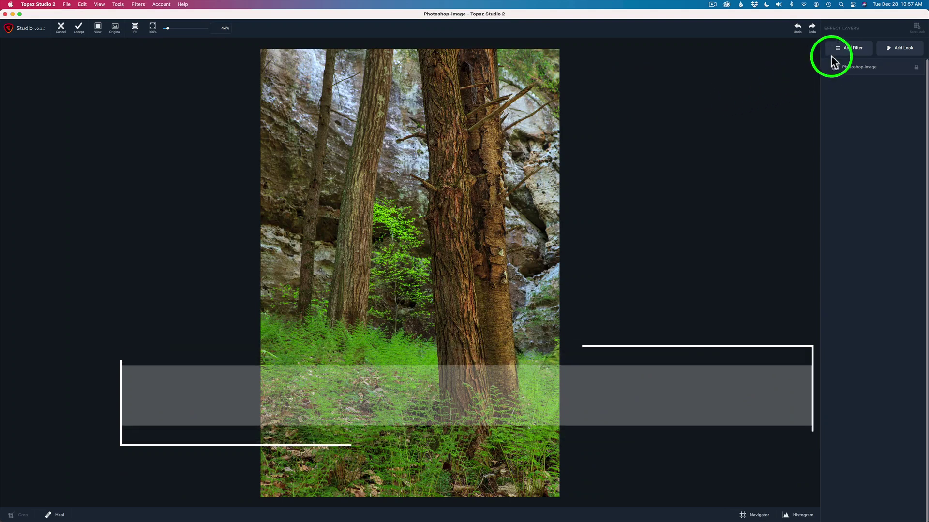
- Add the Precision Detail filter from the Essential list and review its Detail sliders
{"action": "left_click", "coordinate": [849, 48]}
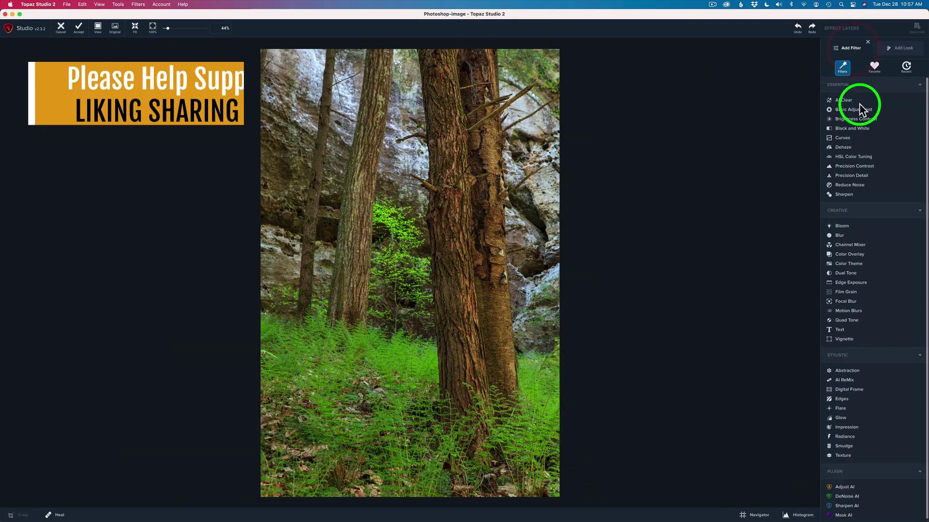
{"action": "left_click", "coordinate": [856, 177]}
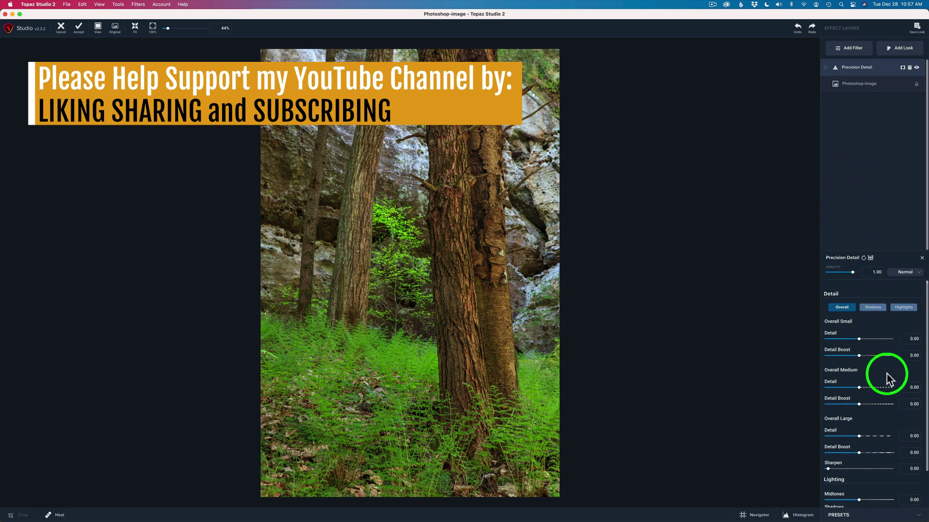
{"action": "scroll", "coordinate": [887, 378], "scroll_direction": "down", "scroll_amount": 3}
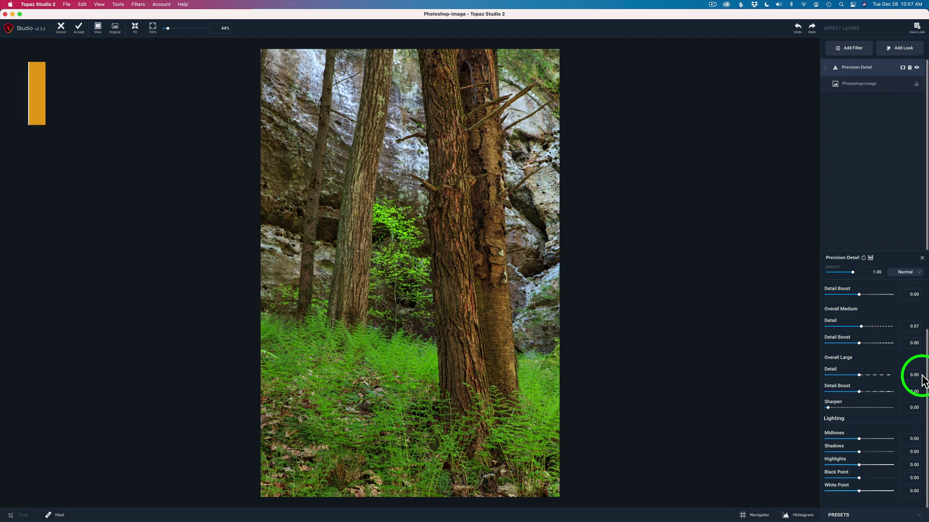
{"action": "scroll", "coordinate": [923, 380], "scroll_direction": "up", "scroll_amount": 3}
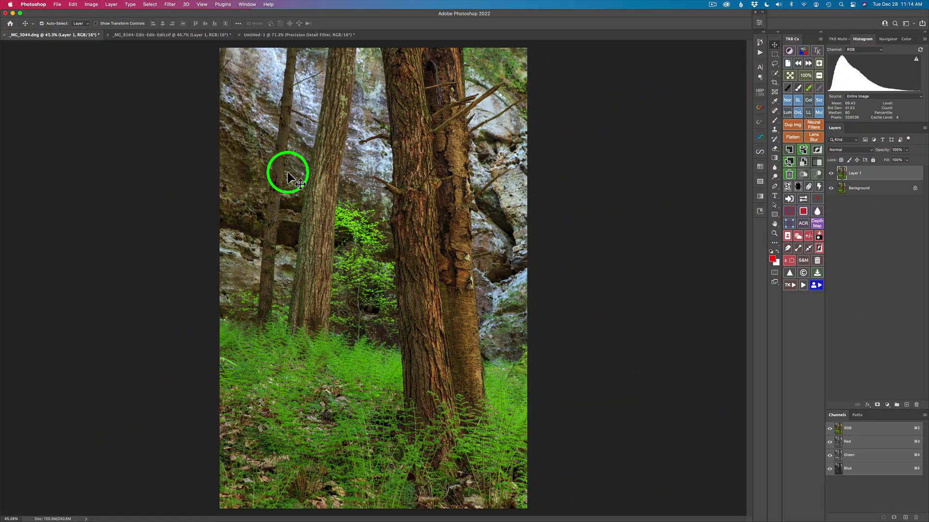
{"action": "left_click", "coordinate": [156, 36]}
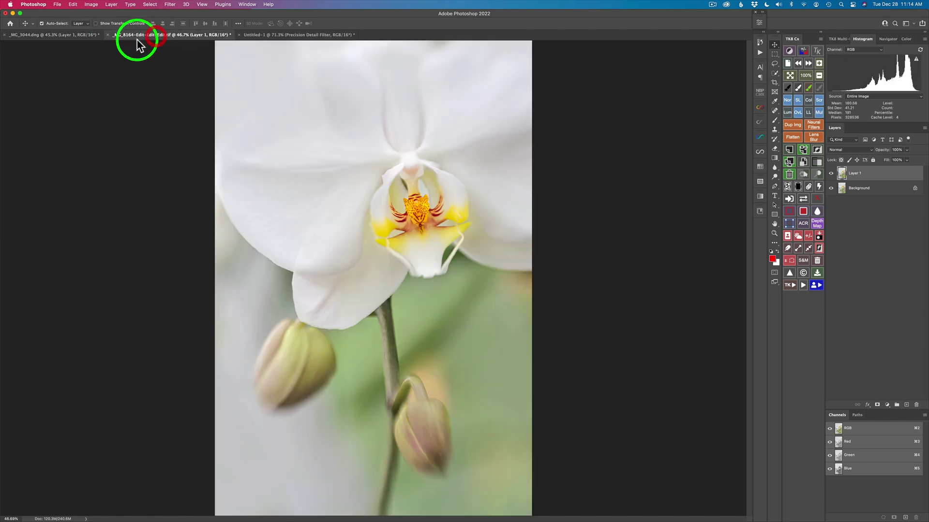
{"action": "left_click", "coordinate": [86, 36]}
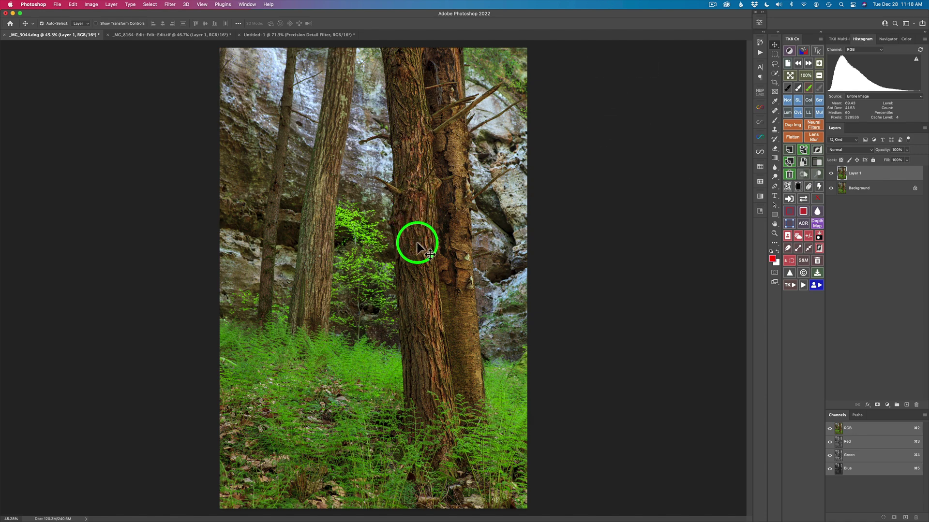
{"action": "scroll", "coordinate": [417, 246], "scroll_direction": "up", "scroll_amount": 5}
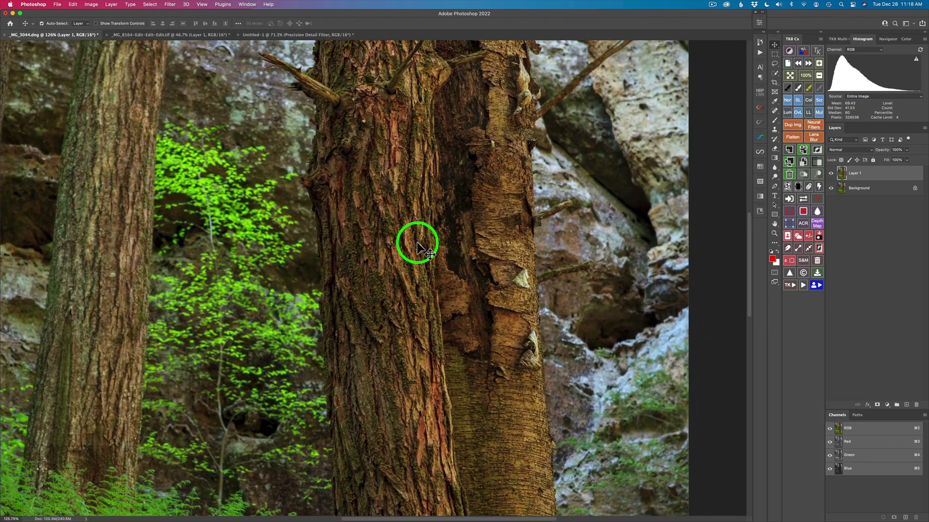
{"action": "scroll", "coordinate": [417, 245], "scroll_direction": "up", "scroll_amount": 2}
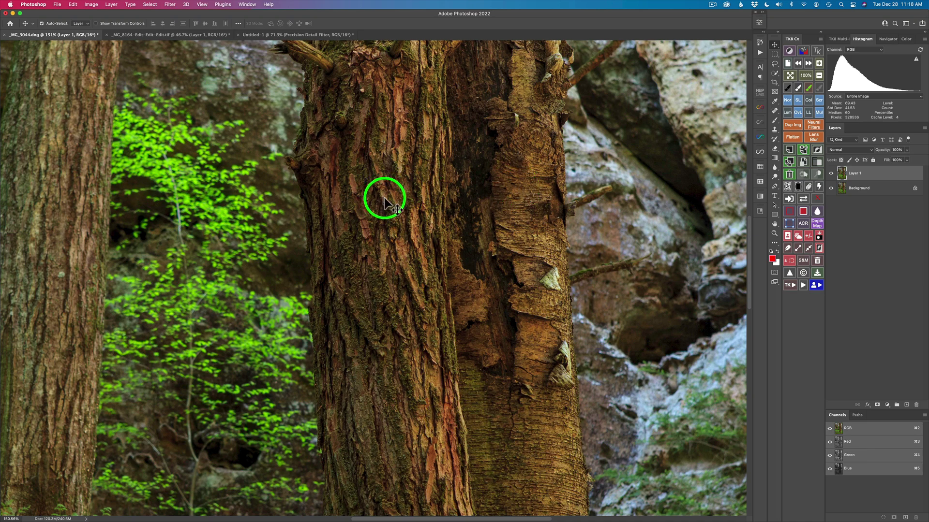
{"action": "scroll", "coordinate": [384, 198], "scroll_direction": "down", "scroll_amount": 1}
{"action": "scroll", "coordinate": [384, 197], "scroll_direction": "down", "scroll_amount": 7}
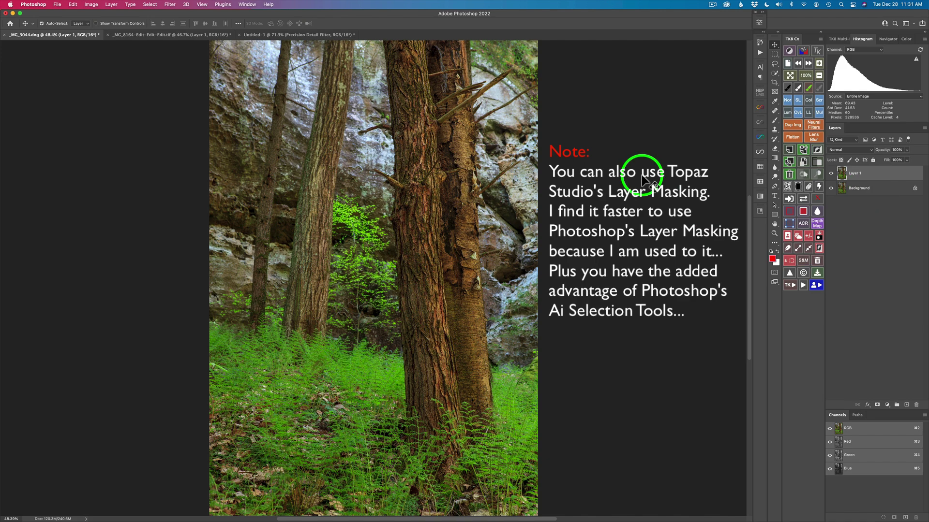
- Send the forest photo to Topaz Studio 2 and add a Precision Detail effect layer
{"action": "left_click", "coordinate": [169, 5]}
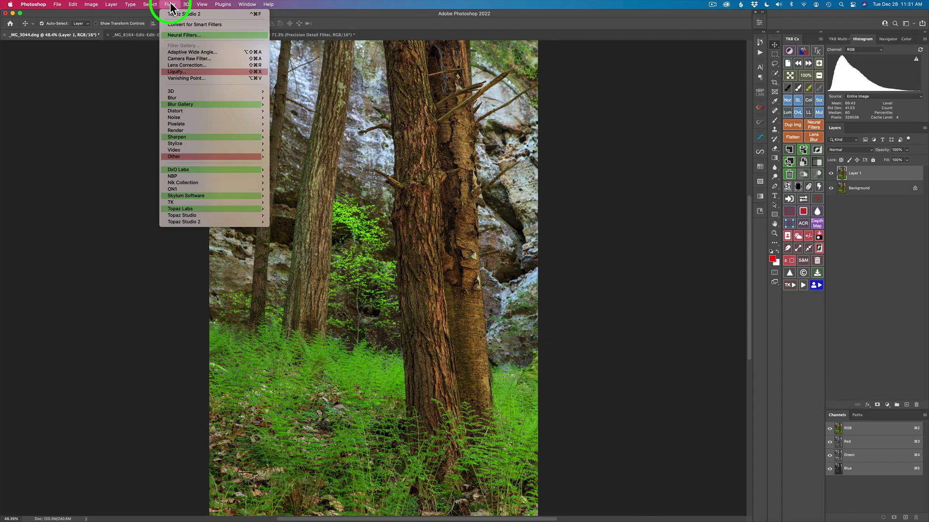
{"action": "left_click", "coordinate": [288, 221]}
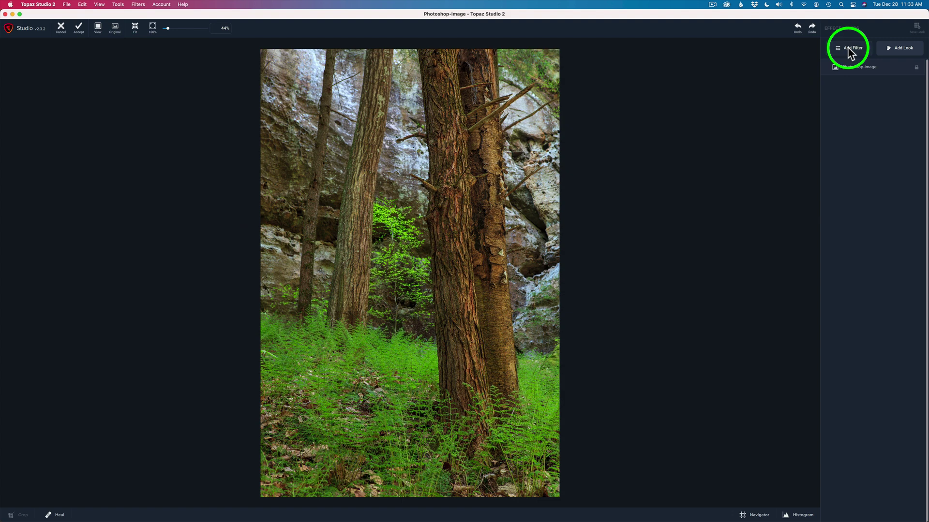
{"action": "left_click", "coordinate": [848, 48]}
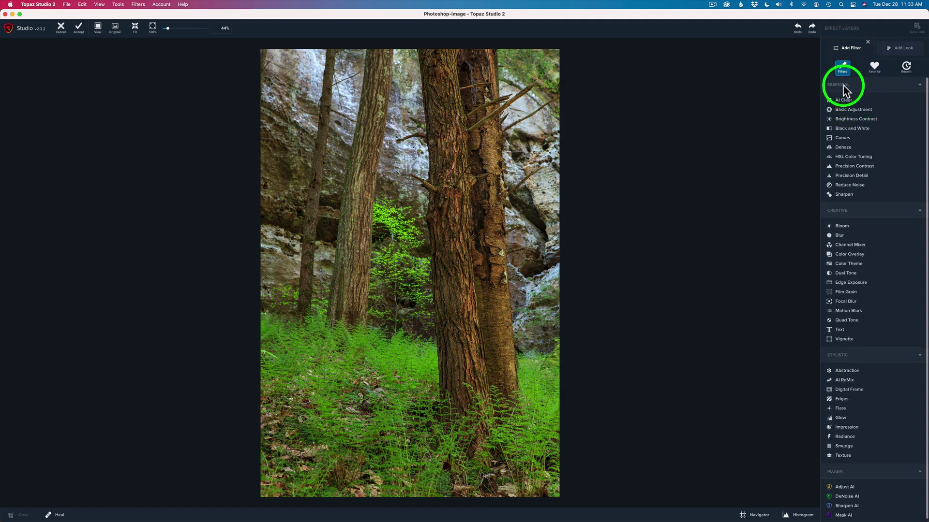
{"action": "left_click", "coordinate": [850, 176]}
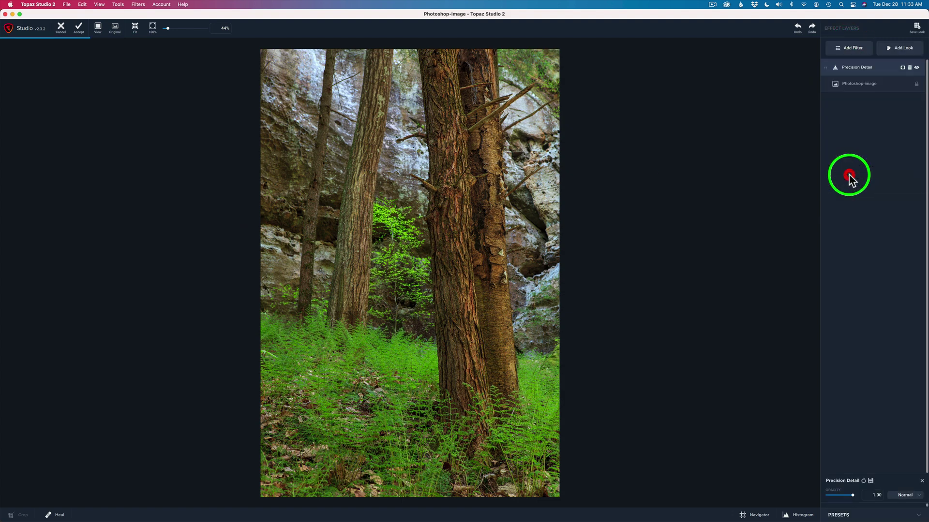
{"action": "scroll", "coordinate": [439, 199], "scroll_direction": "up", "scroll_amount": 5}
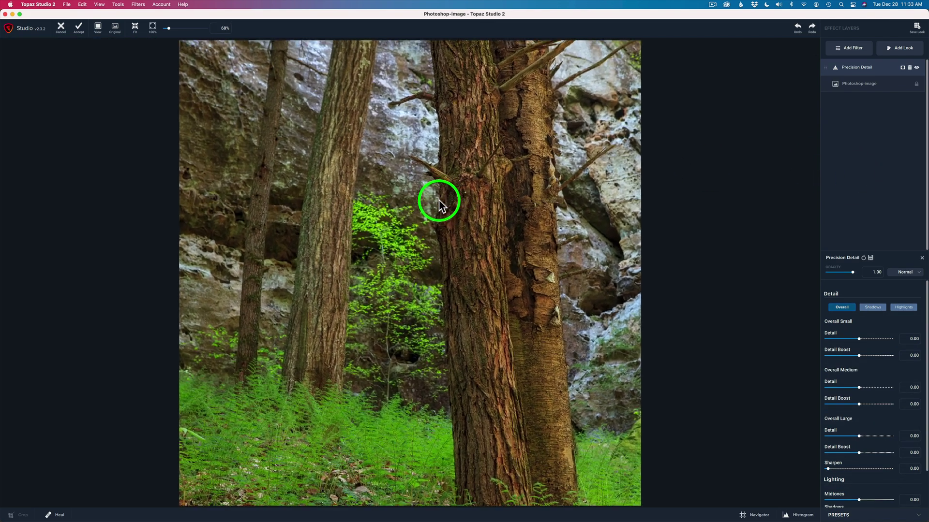
{"action": "scroll", "coordinate": [438, 200], "scroll_direction": "up", "scroll_amount": 2}
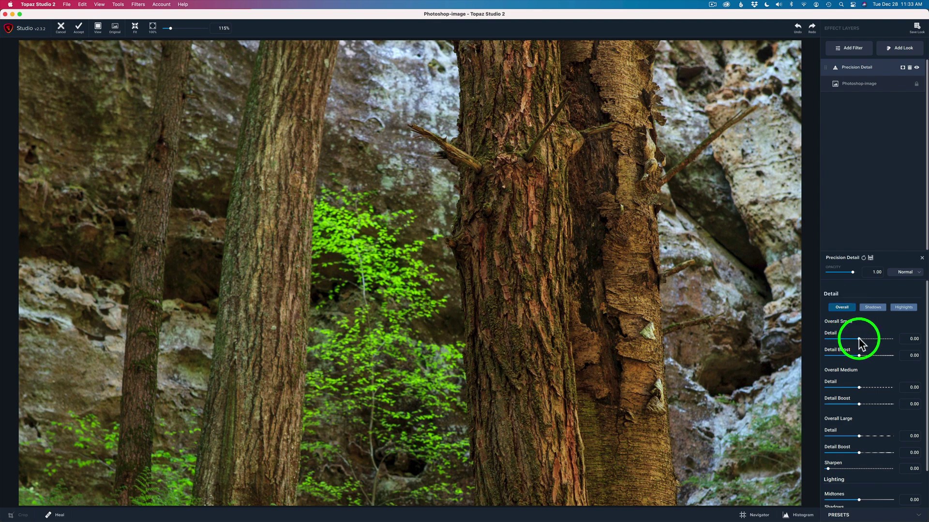
- Set Overall Detail sliders: Small 0.30, Medium 0.37, Large 0.20
{"action": "mouse_move", "coordinate": [858, 338]}
{"action": "left_mouse_down"}
{"action": "mouse_move", "coordinate": [888, 340]}
{"action": "mouse_move", "coordinate": [868, 339]}
{"action": "left_mouse_up"}
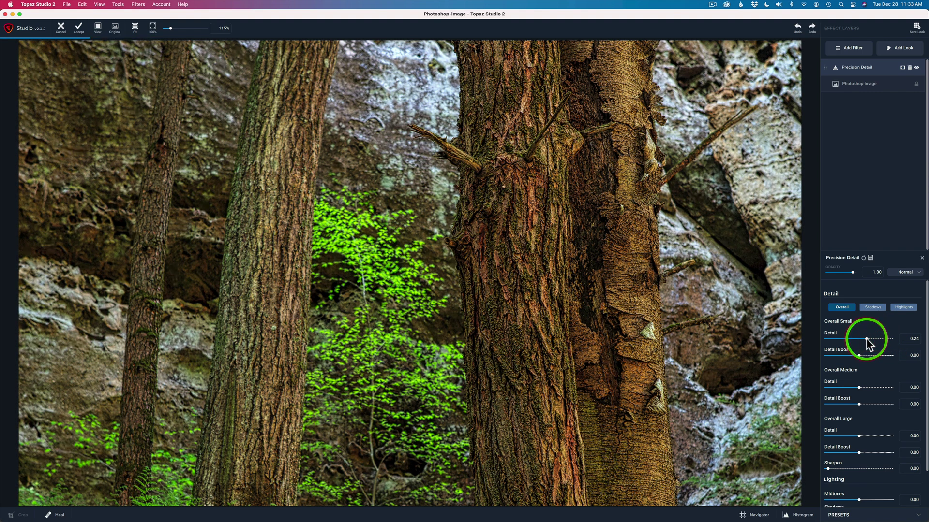
{"action": "left_click", "coordinate": [867, 339]}
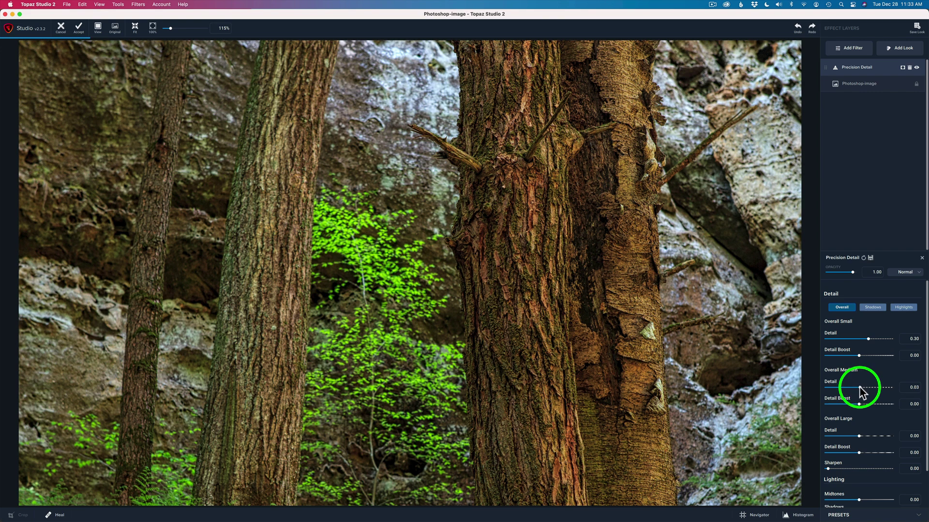
{"action": "left_click_drag", "start_coordinate": [859, 388], "coordinate": [870, 390]}
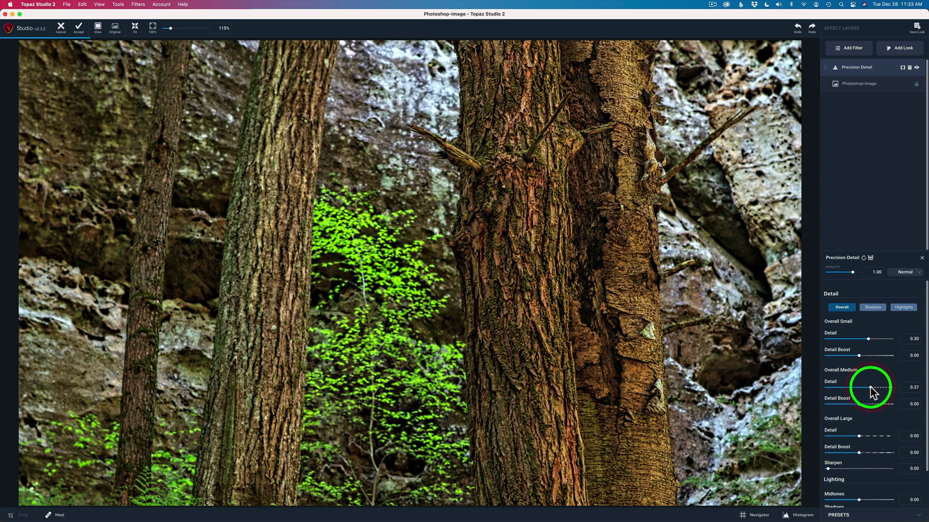
{"action": "left_click", "coordinate": [876, 388]}
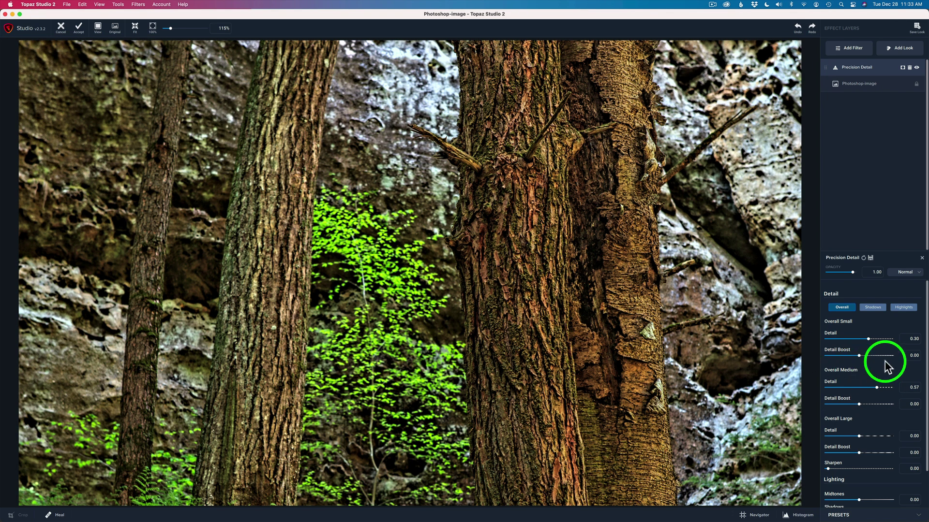
{"action": "left_click_drag", "start_coordinate": [877, 388], "coordinate": [870, 388]}
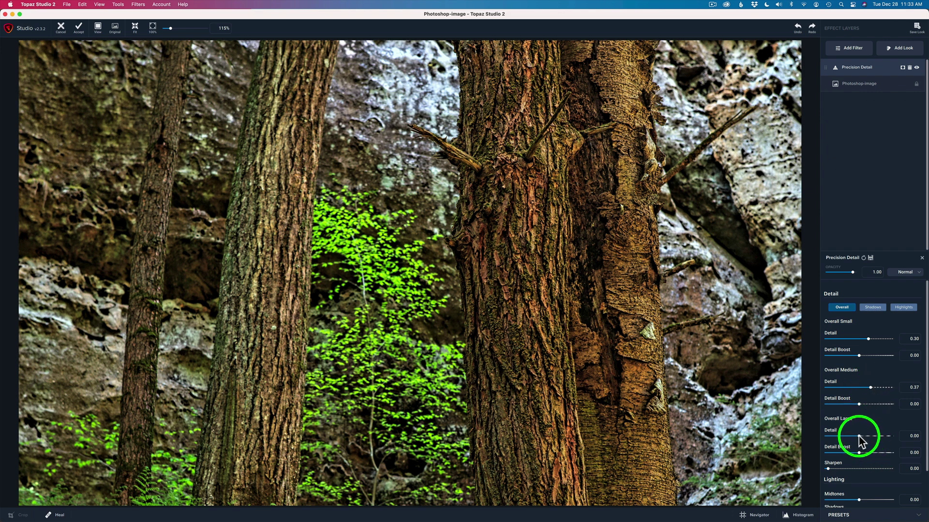
{"action": "left_click_drag", "start_coordinate": [860, 437], "coordinate": [874, 440]}
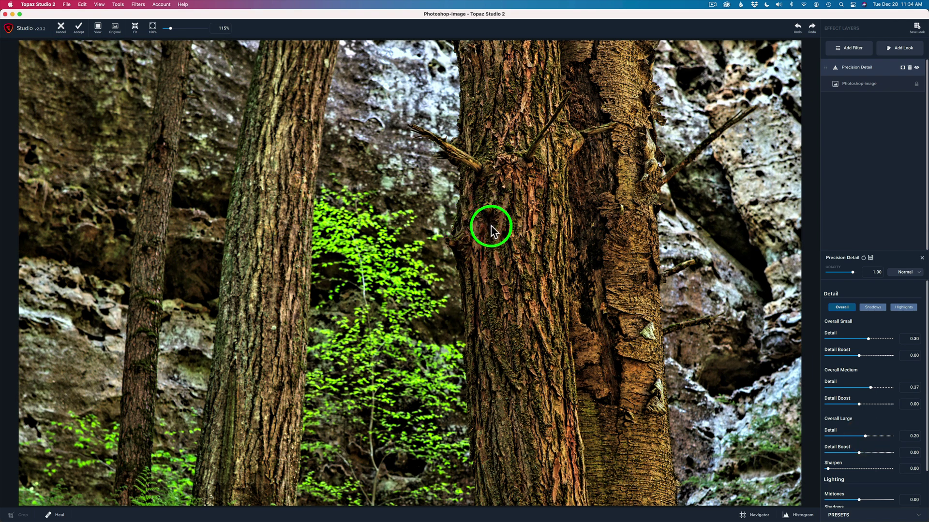
- Compare the processed photo with the original and zoom to about 120%
{"action": "left_click", "coordinate": [515, 227]}
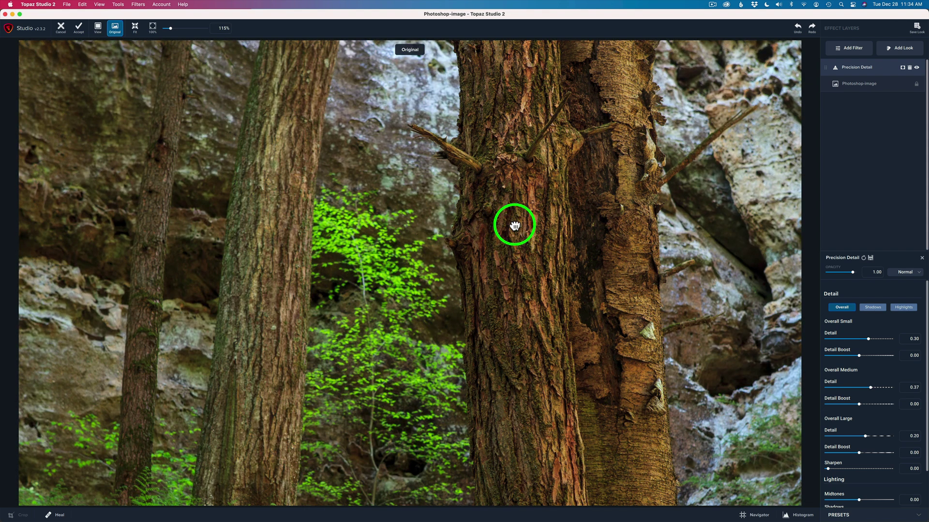
{"action": "left_click", "coordinate": [514, 225]}
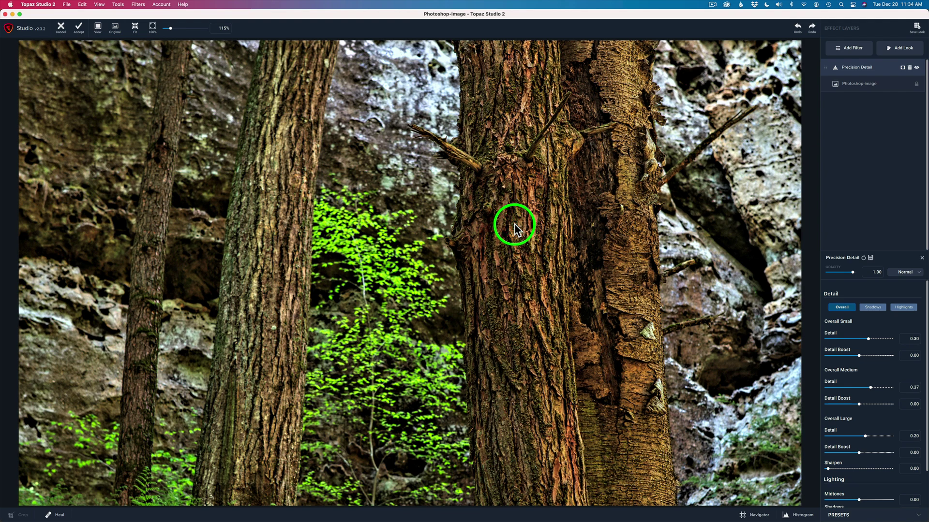
{"action": "key", "text": "super+0"}
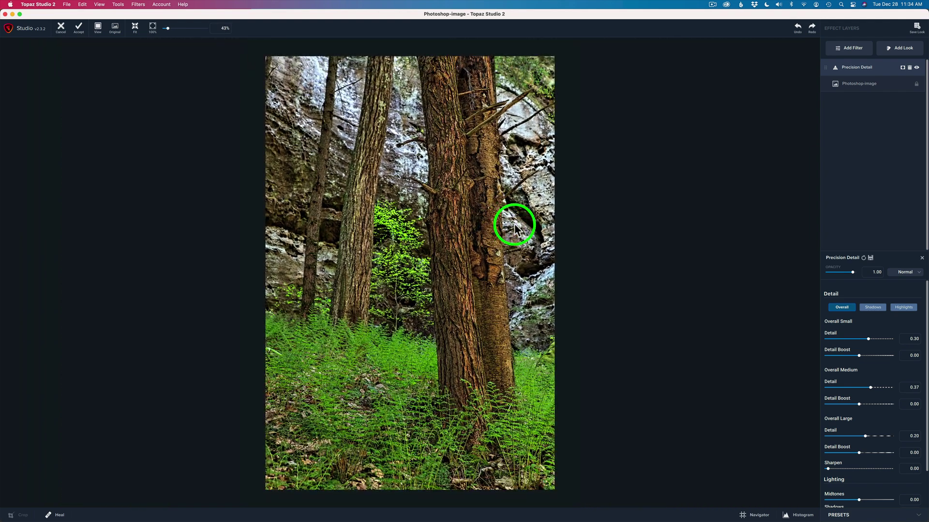
{"action": "key", "text": "super+equal"}
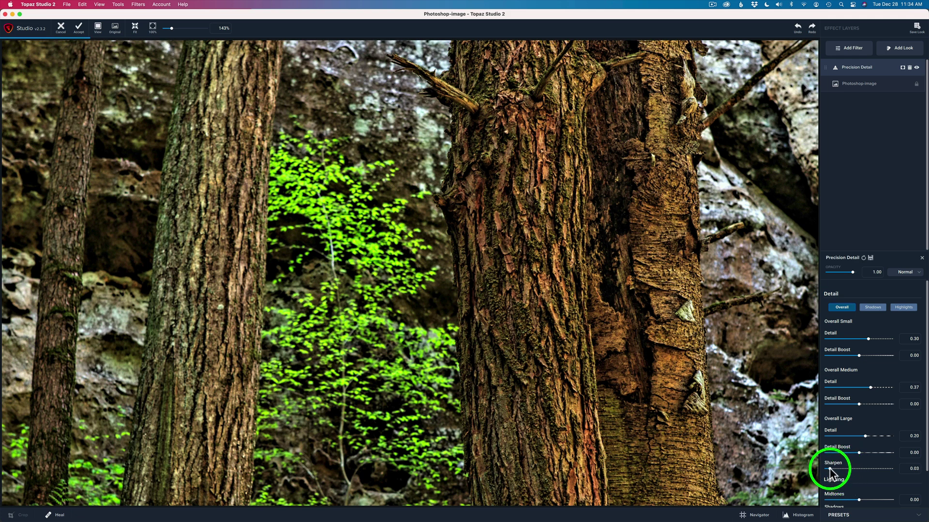
- Raise Sharpen to 0.37, recheck against the original at fit view, and accept the effect
{"action": "left_click_drag", "start_coordinate": [839, 474], "coordinate": [852, 474]}
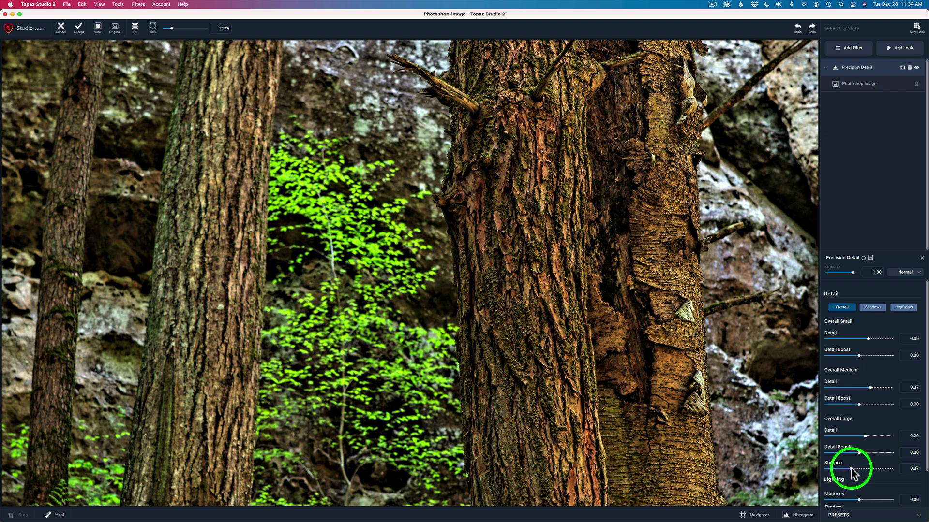
{"action": "key", "text": "super+0"}
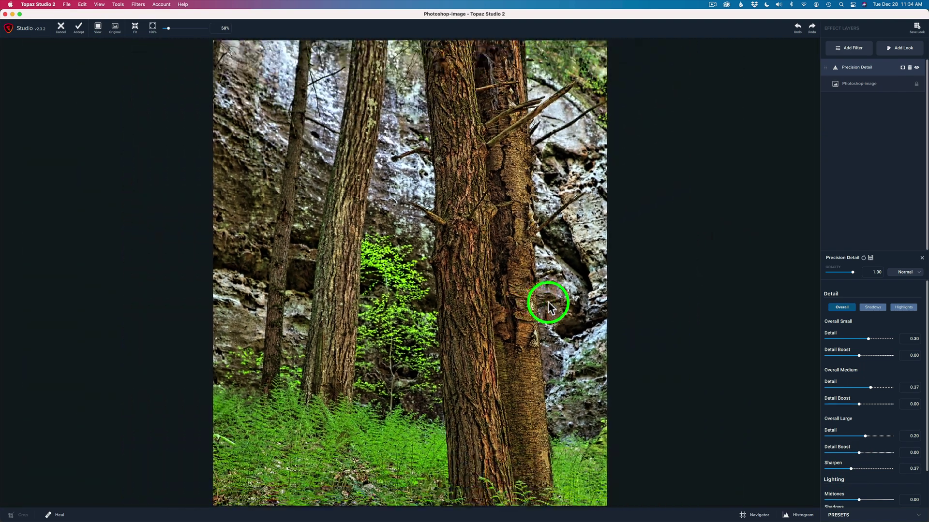
{"action": "key", "text": "super+minus"}
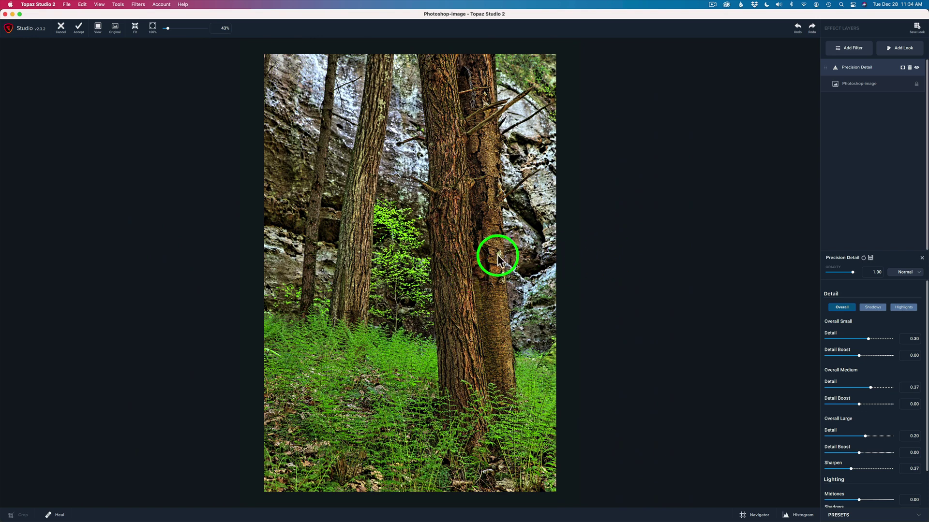
{"action": "left_click", "coordinate": [487, 256]}
{"action": "left_click_drag", "start_coordinate": [487, 256], "coordinate": [487, 257]}
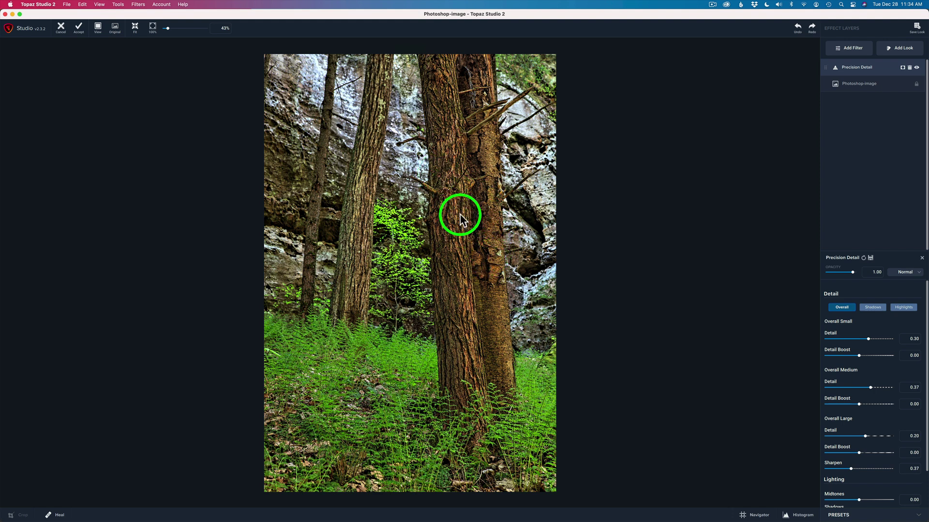
{"action": "left_click", "coordinate": [79, 28]}
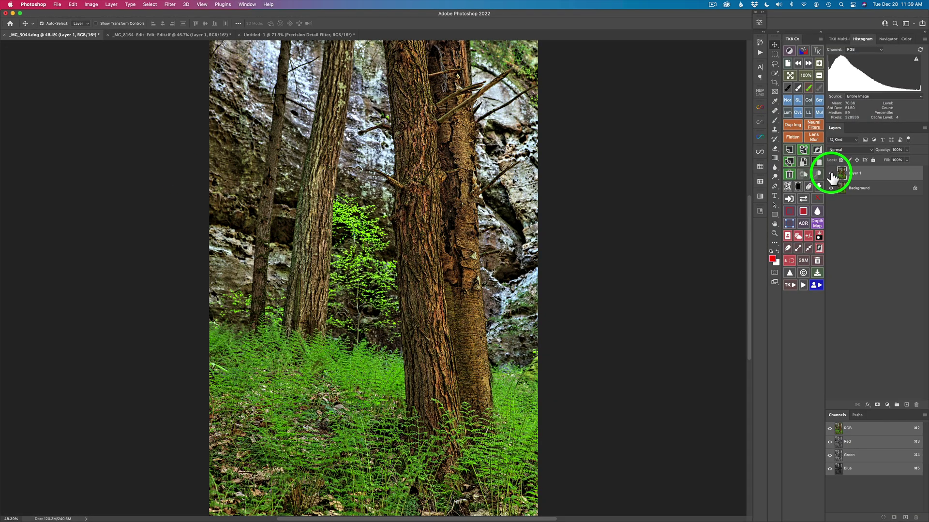
- Toggle Layer 1 to compare, then give it a black hide-all layer mask
{"action": "left_click", "coordinate": [831, 173]}
{"action": "left_click", "coordinate": [831, 174]}
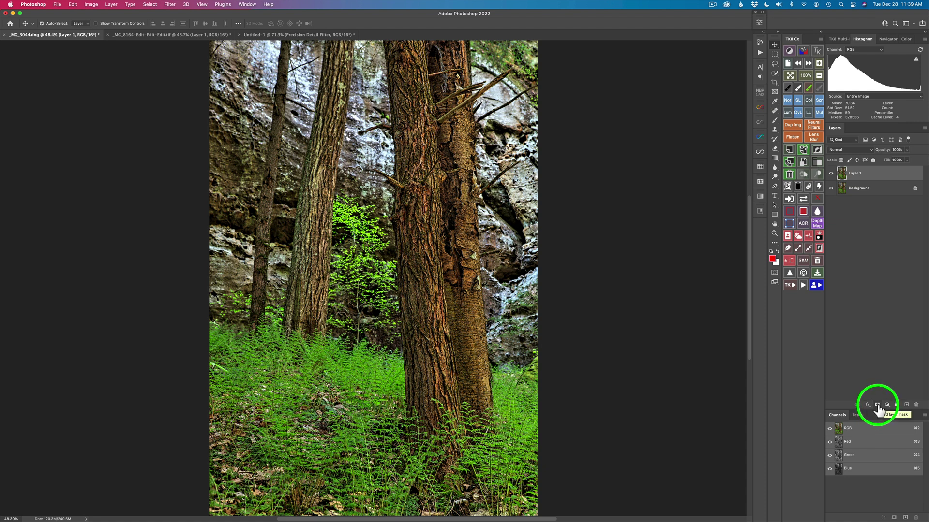
{"action": "left_click", "coordinate": [799, 186]}
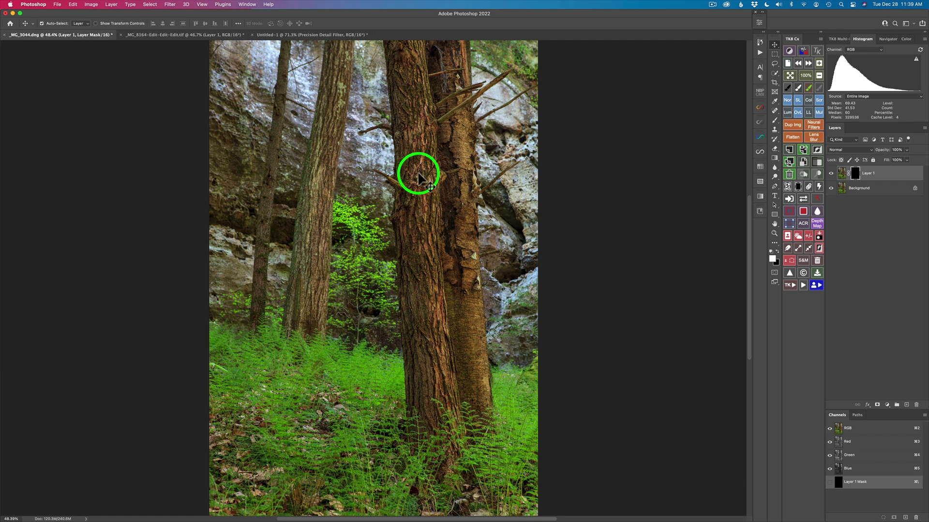
- Paint white on the mask with a ~262 px brush to reveal the lower central trunk
{"action": "key", "text": "b"}
{"action": "left_click_drag", "start_coordinate": [404, 129], "coordinate": [425, 129]}
{"action": "mouse_move", "coordinate": [405, 58]}
{"action": "left_mouse_down"}
{"action": "mouse_move", "coordinate": [411, 62]}
{"action": "mouse_move", "coordinate": [392, 64]}
{"action": "mouse_move", "coordinate": [398, 52]}
{"action": "left_mouse_up"}
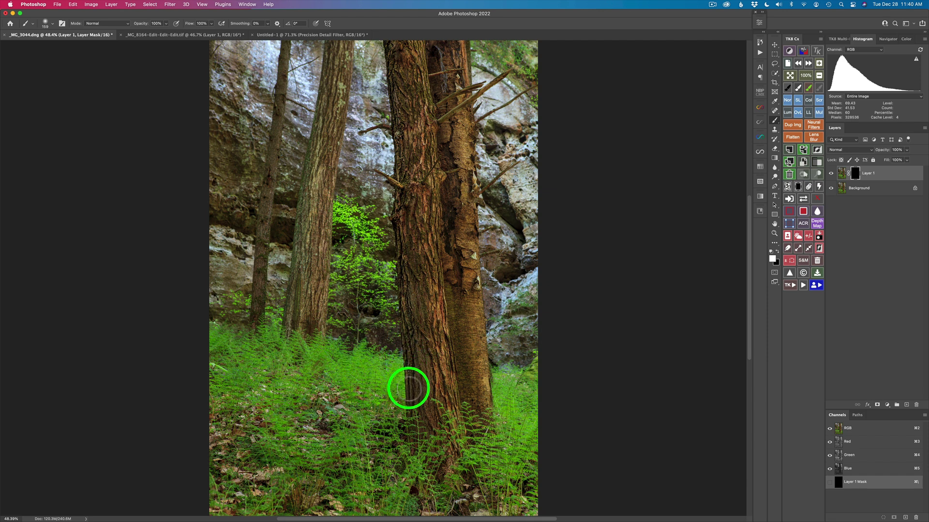
{"action": "mouse_move", "coordinate": [410, 414]}
{"action": "left_mouse_down"}
{"action": "mouse_move", "coordinate": [425, 359]}
{"action": "mouse_move", "coordinate": [460, 416]}
{"action": "left_mouse_up"}
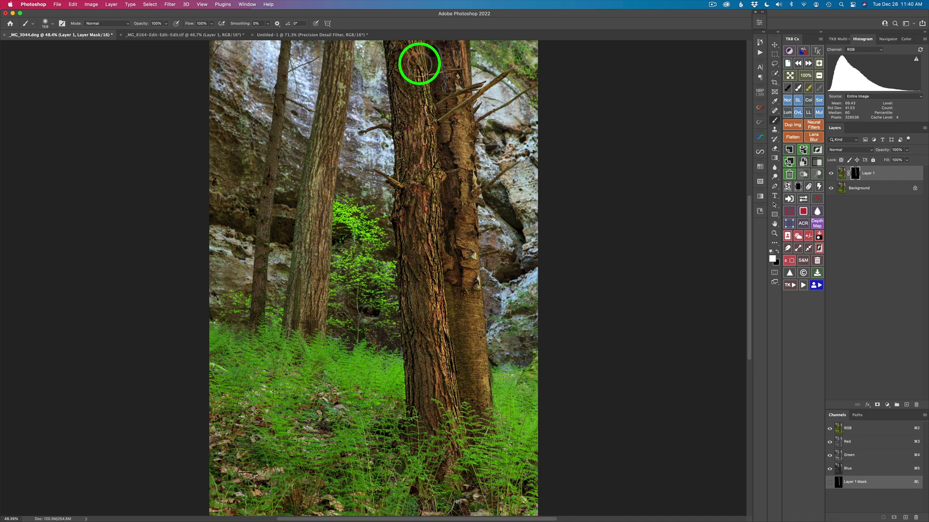
- With a 298 px brush, reveal more trunk, then paint the trunk base at 50% opacity
{"action": "mouse_move", "coordinate": [415, 53]}
{"action": "left_mouse_down"}
{"action": "mouse_move", "coordinate": [408, 81]}
{"action": "mouse_move", "coordinate": [422, 82]}
{"action": "mouse_move", "coordinate": [411, 63]}
{"action": "left_mouse_up"}
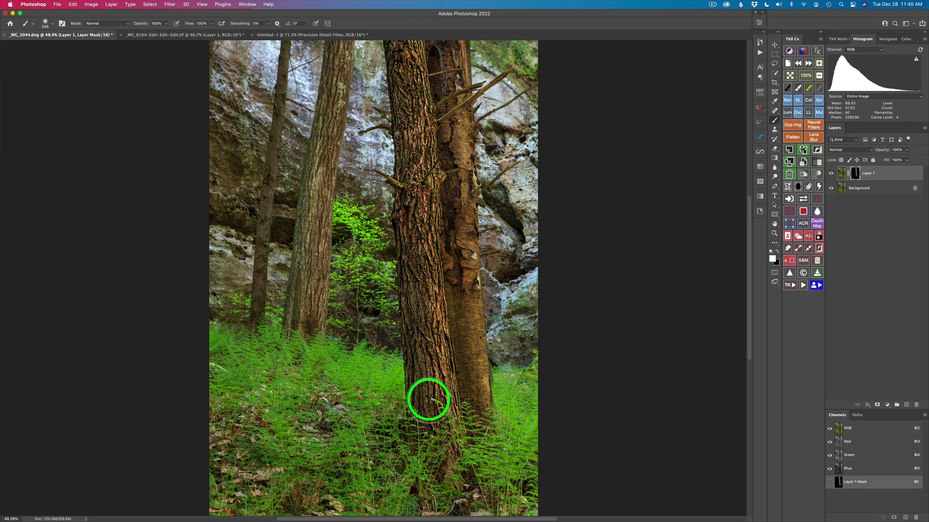
{"action": "left_click_drag", "start_coordinate": [422, 388], "coordinate": [418, 403]}
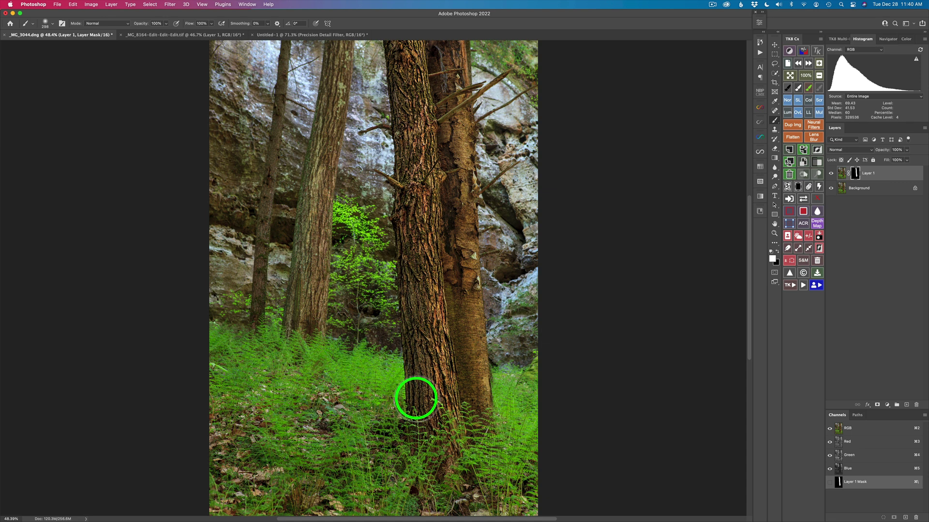
{"action": "key", "text": "5"}
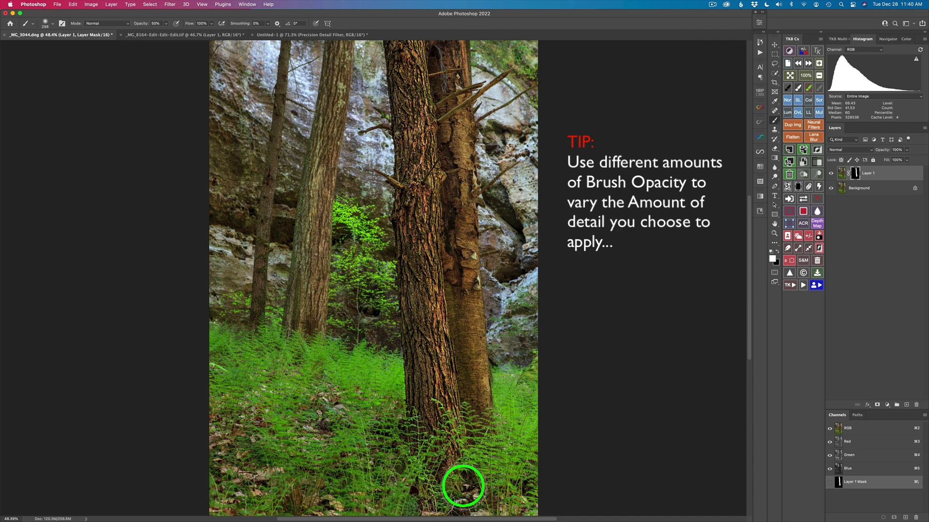
{"action": "left_click_drag", "start_coordinate": [449, 440], "coordinate": [425, 389]}
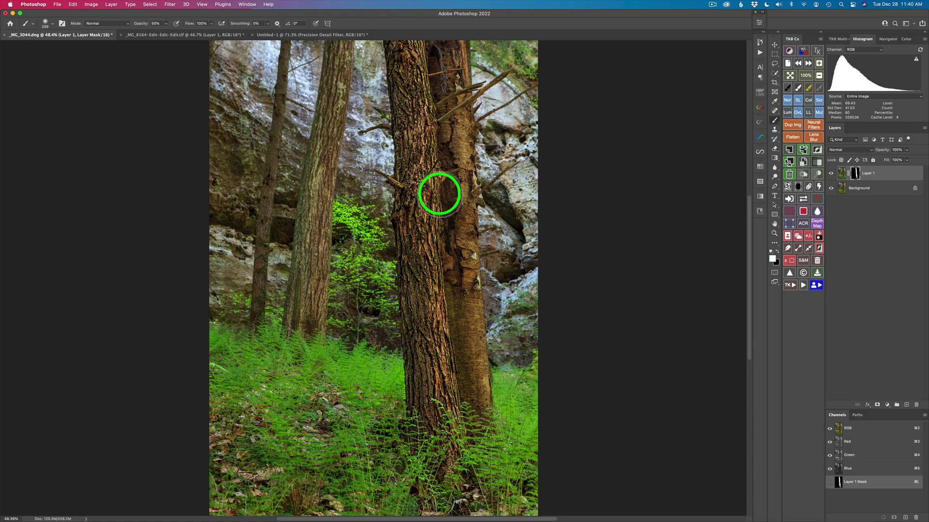
- Zoom in and reveal the small left branch and adjacent trunk with a 49 px brush
{"action": "key", "text": "super+equal"}
{"action": "scroll", "coordinate": [392, 125], "scroll_direction": "up", "scroll_amount": 6}
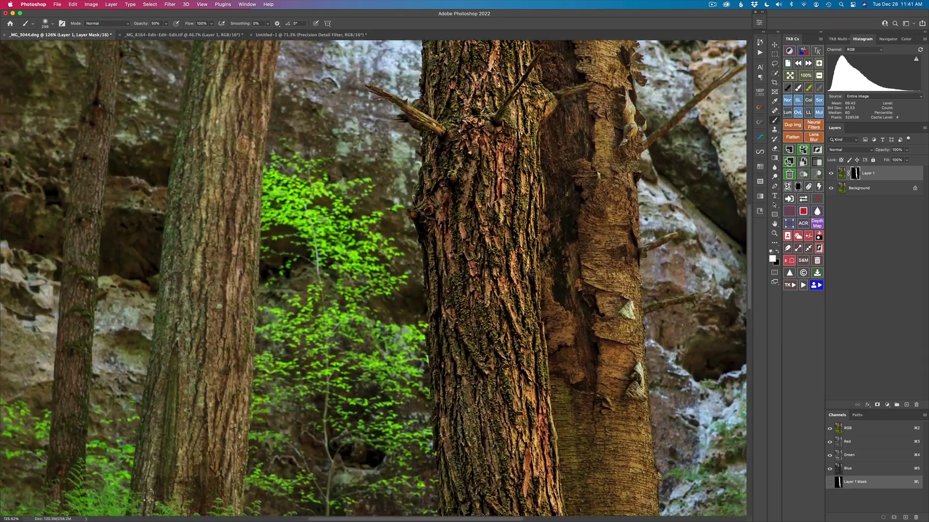
{"action": "scroll", "coordinate": [376, 280], "scroll_direction": "up", "scroll_amount": 3}
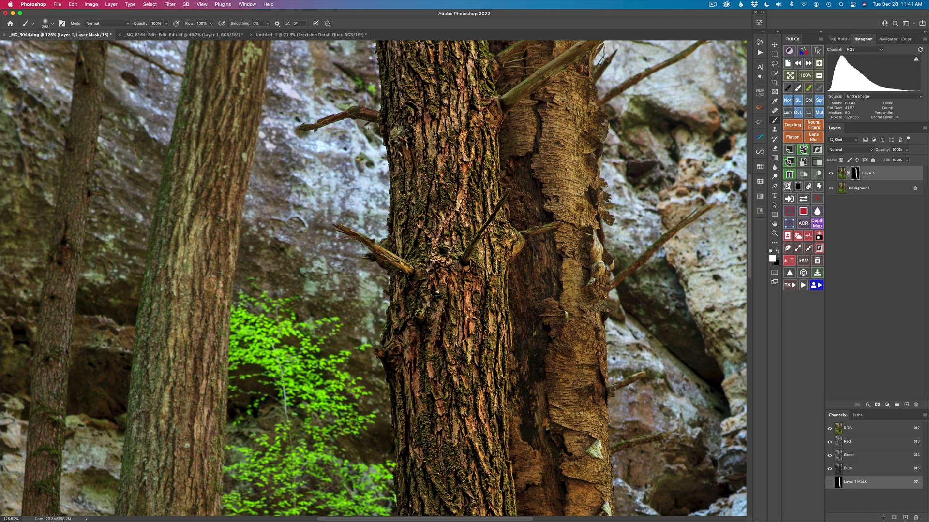
{"action": "left_click_drag", "start_coordinate": [423, 265], "coordinate": [365, 265]}
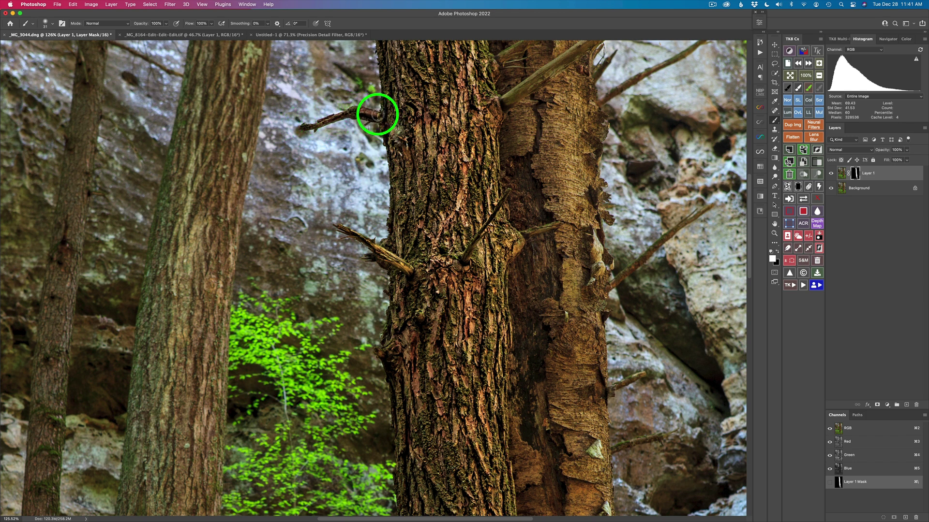
{"action": "left_click", "coordinate": [377, 114]}
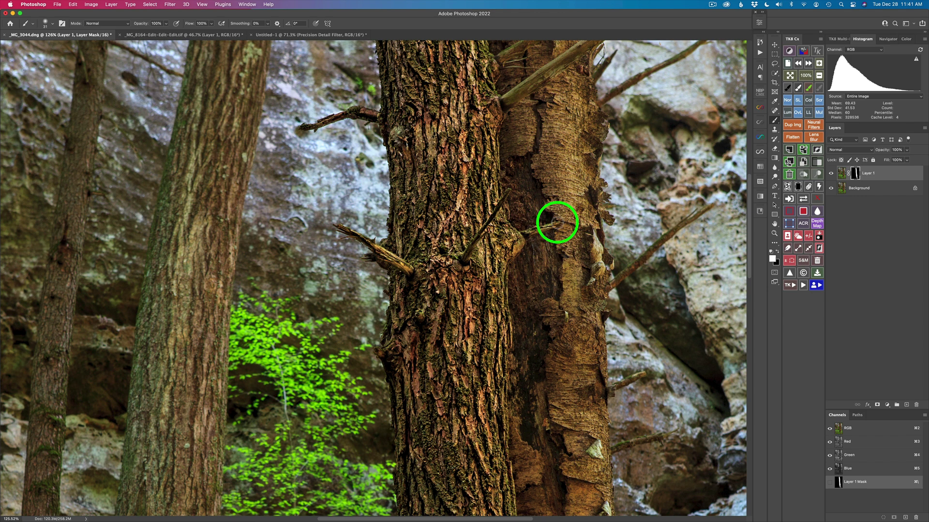
{"action": "left_click", "coordinate": [546, 224]}
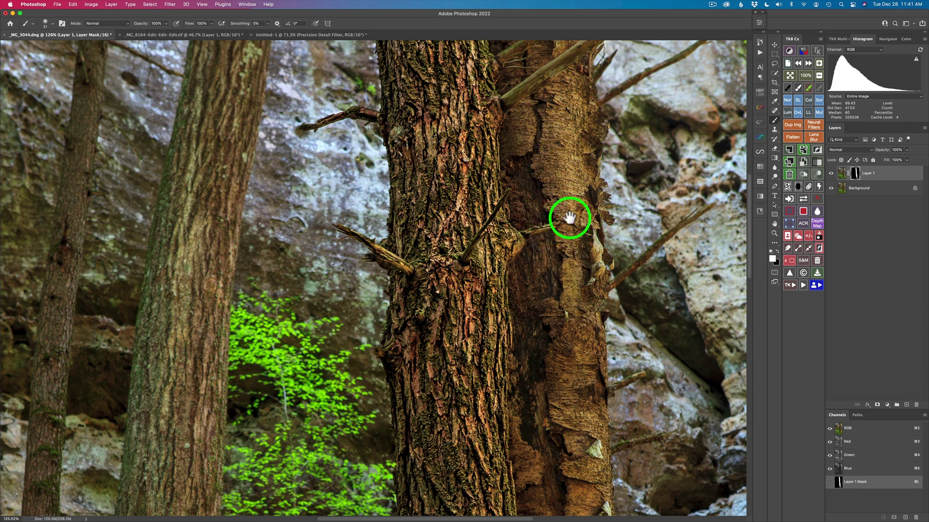
- Reveal the upward-angled branch and nearby trunk, panning along the upper trunk
{"action": "left_click_drag", "start_coordinate": [570, 217], "coordinate": [547, 416]}
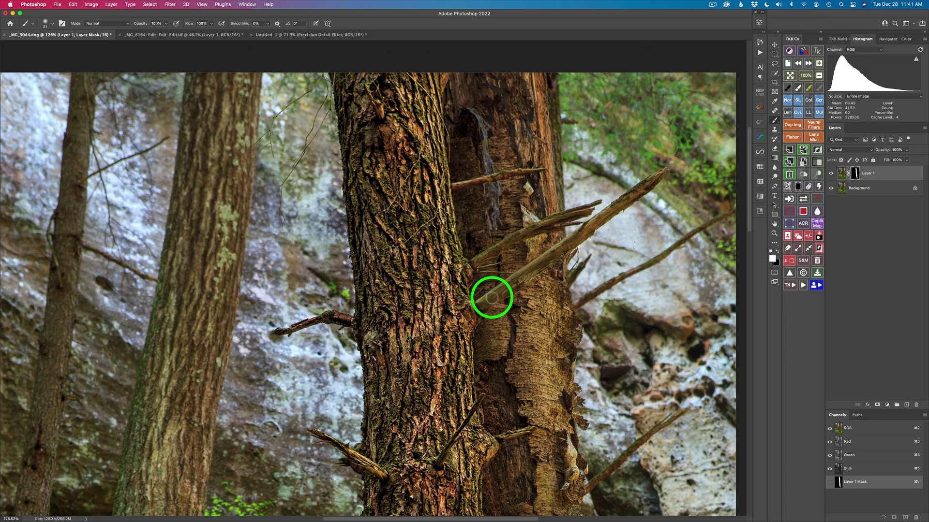
{"action": "left_click", "coordinate": [491, 298], "text": "ctrl+alt"}
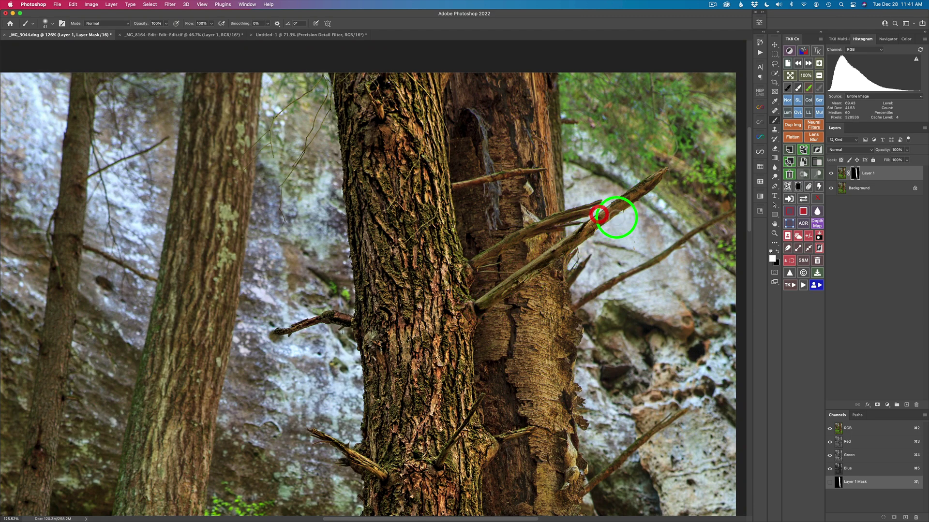
{"action": "mouse_move", "coordinate": [616, 217]}
{"action": "left_mouse_down"}
{"action": "mouse_move", "coordinate": [659, 170]}
{"action": "mouse_move", "coordinate": [648, 180]}
{"action": "left_mouse_up"}
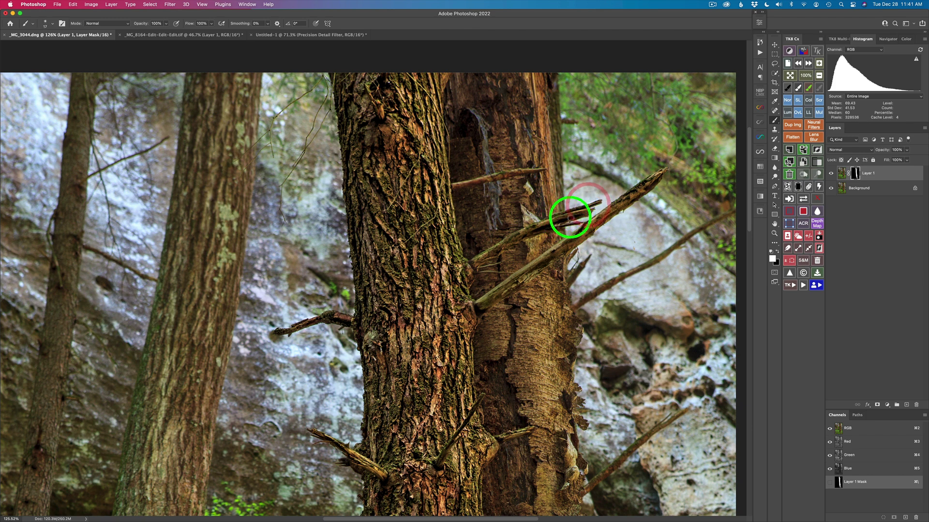
{"action": "mouse_move", "coordinate": [454, 187]}
{"action": "left_mouse_down"}
{"action": "mouse_move", "coordinate": [543, 169]}
{"action": "mouse_move", "coordinate": [525, 175]}
{"action": "left_mouse_up"}
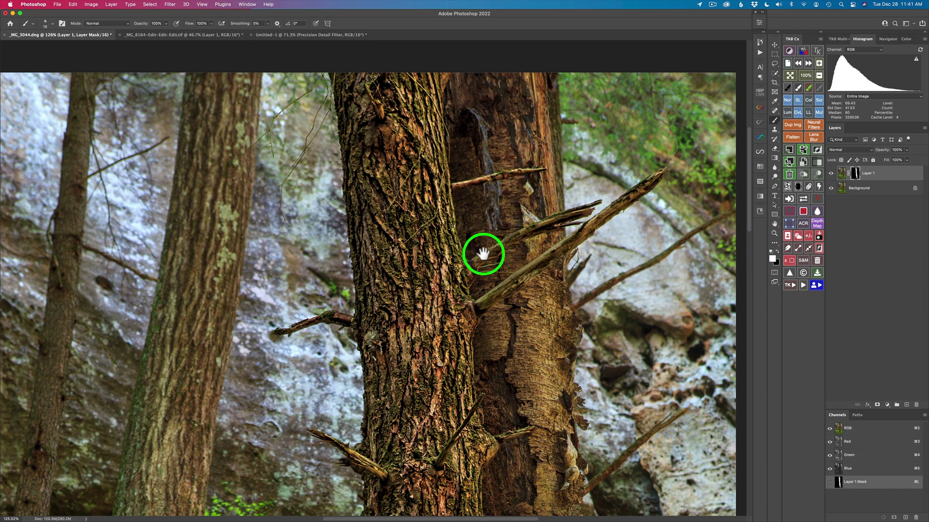
{"action": "mouse_move", "coordinate": [481, 253]}
{"action": "left_mouse_down"}
{"action": "mouse_move", "coordinate": [460, 346]}
{"action": "mouse_move", "coordinate": [472, 327]}
{"action": "mouse_move", "coordinate": [448, 162]}
{"action": "left_mouse_up"}
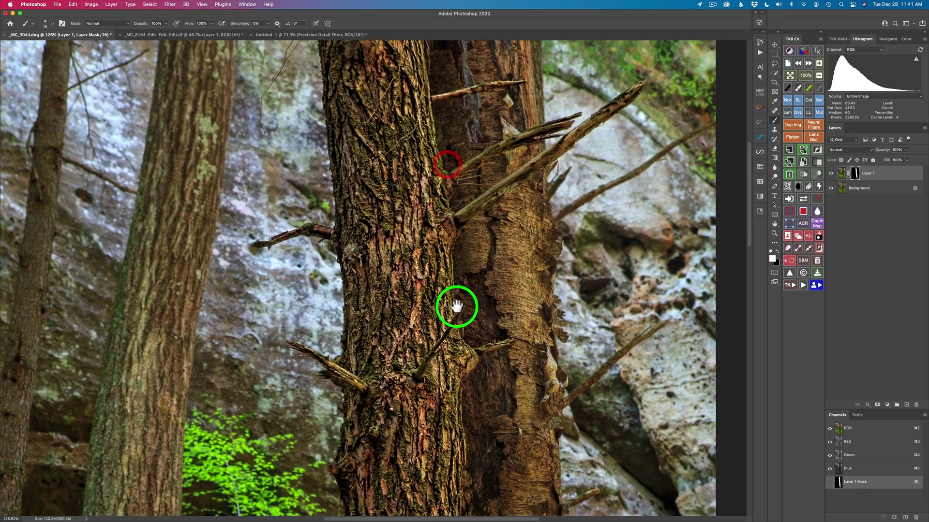
{"action": "left_click_drag", "start_coordinate": [456, 307], "coordinate": [532, 263]}
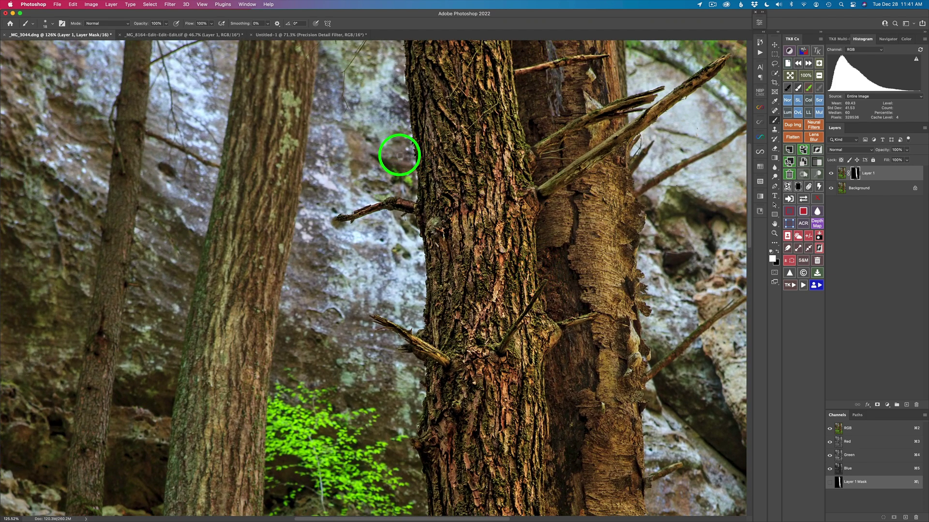
- Paint black with a 39 px brush along the trunk edge, then fit the photo on screen
{"action": "key", "text": "x"}
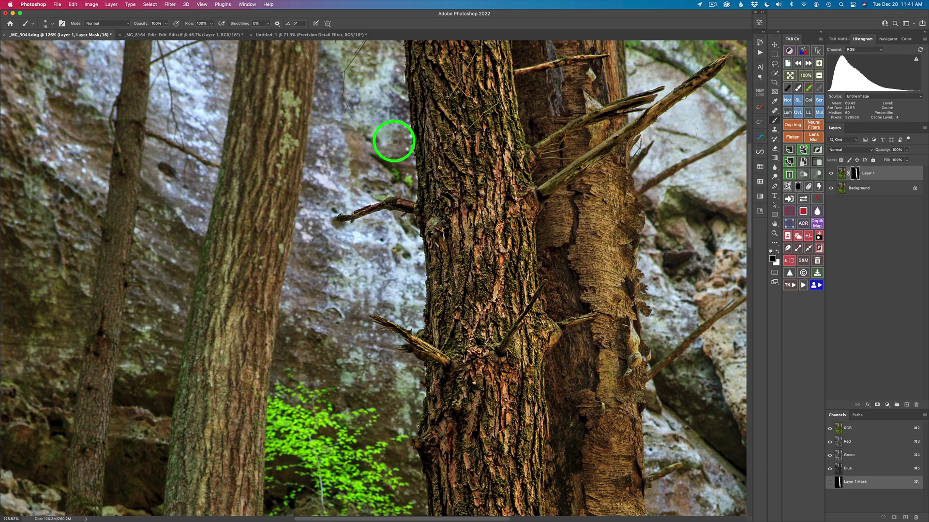
{"action": "left_click_drag", "start_coordinate": [395, 146], "coordinate": [408, 156]}
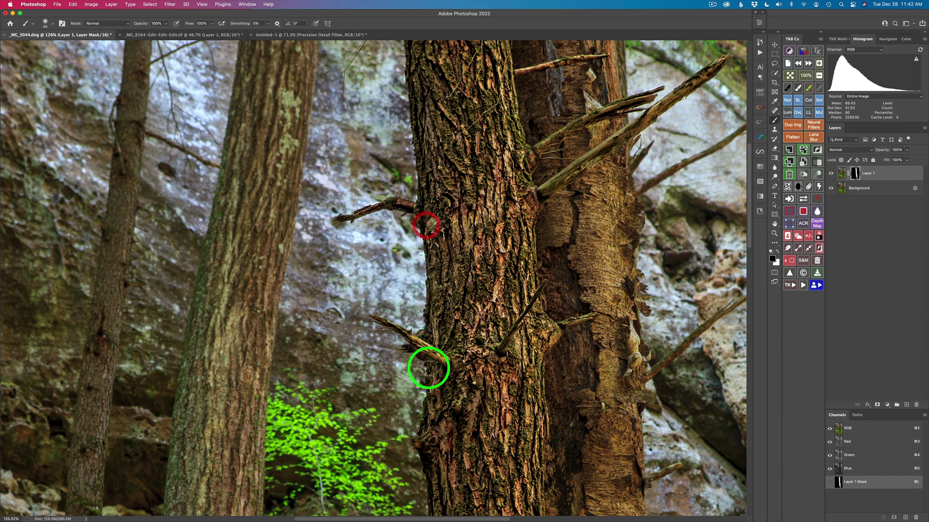
{"action": "left_click_drag", "start_coordinate": [427, 369], "coordinate": [432, 114]}
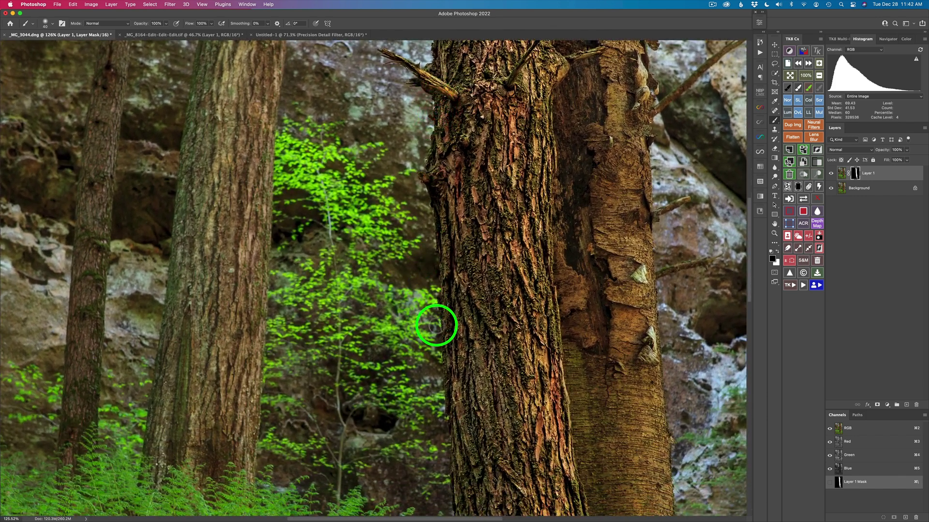
{"action": "left_click", "coordinate": [430, 307]}
{"action": "left_click", "coordinate": [429, 275]}
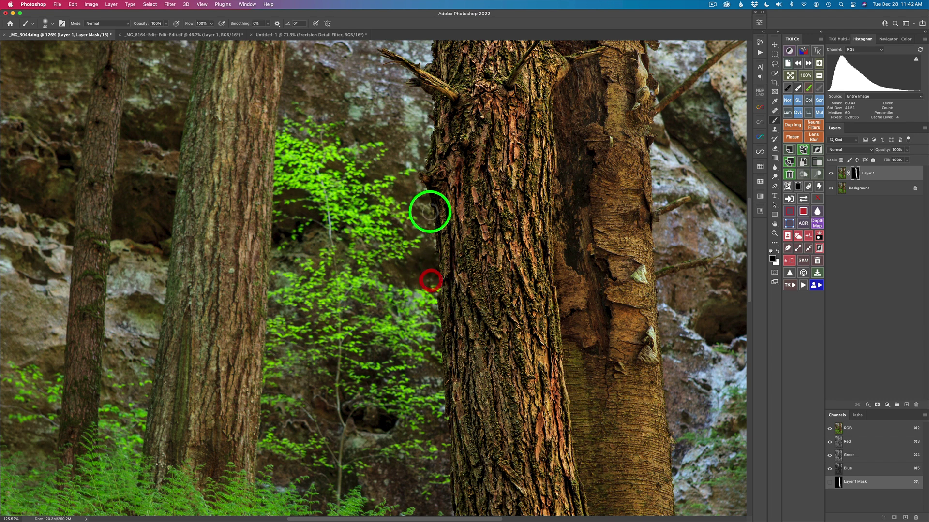
{"action": "left_click", "coordinate": [426, 222]}
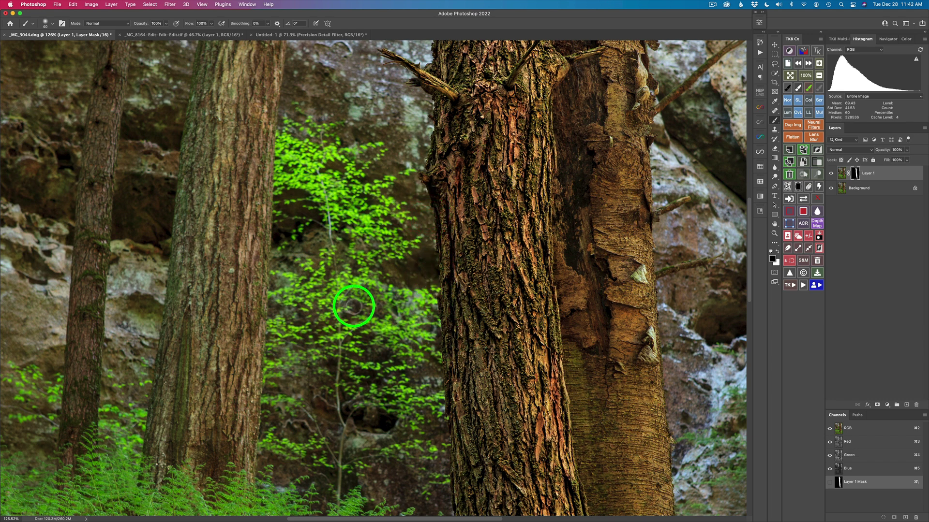
{"action": "key", "text": "super+0"}
- Compare Layer 1 with the original, try 86% opacity, then restore it to 100%
{"action": "scroll", "coordinate": [331, 309], "scroll_direction": "down", "scroll_amount": 3}
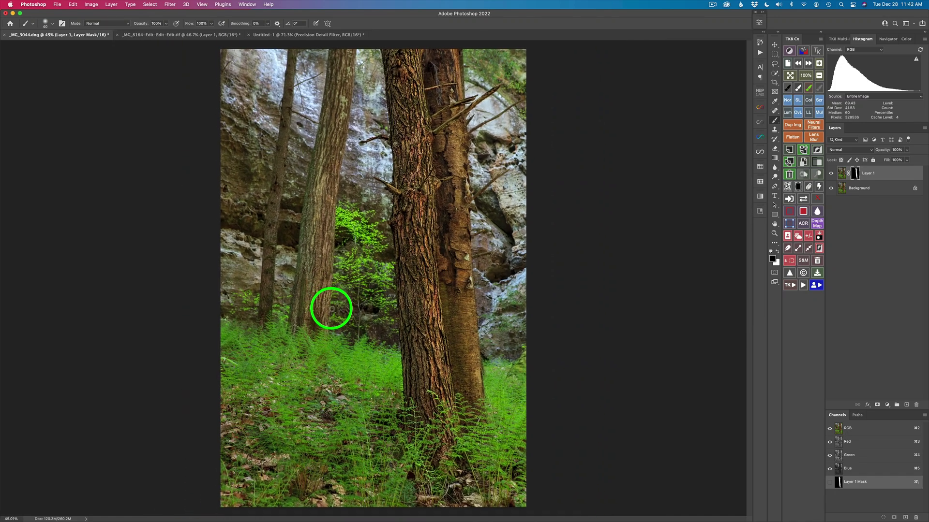
{"action": "left_click", "coordinate": [832, 175]}
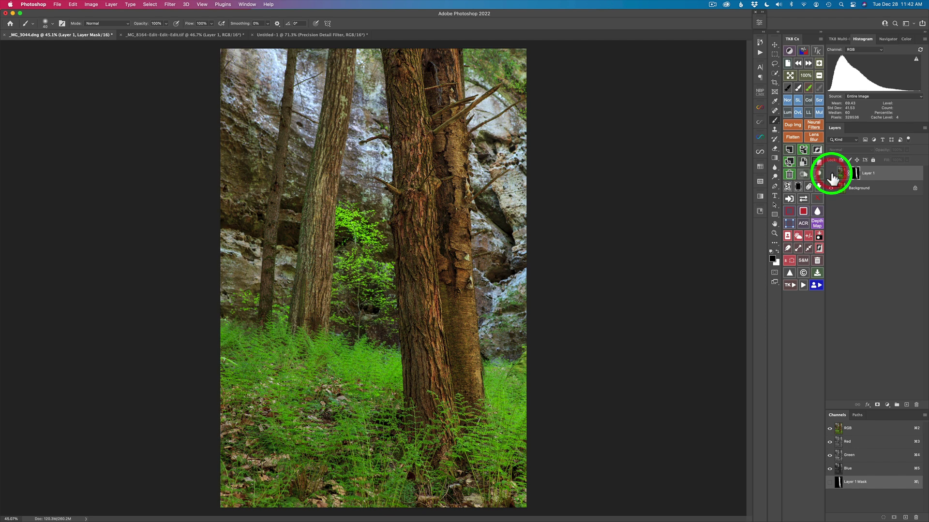
{"action": "left_click", "coordinate": [831, 174]}
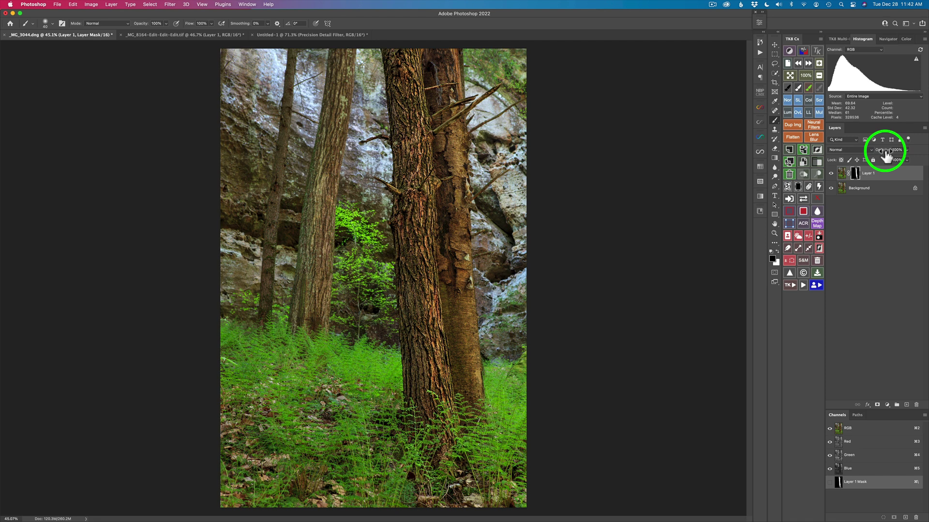
{"action": "left_click_drag", "start_coordinate": [879, 153], "coordinate": [878, 154]}
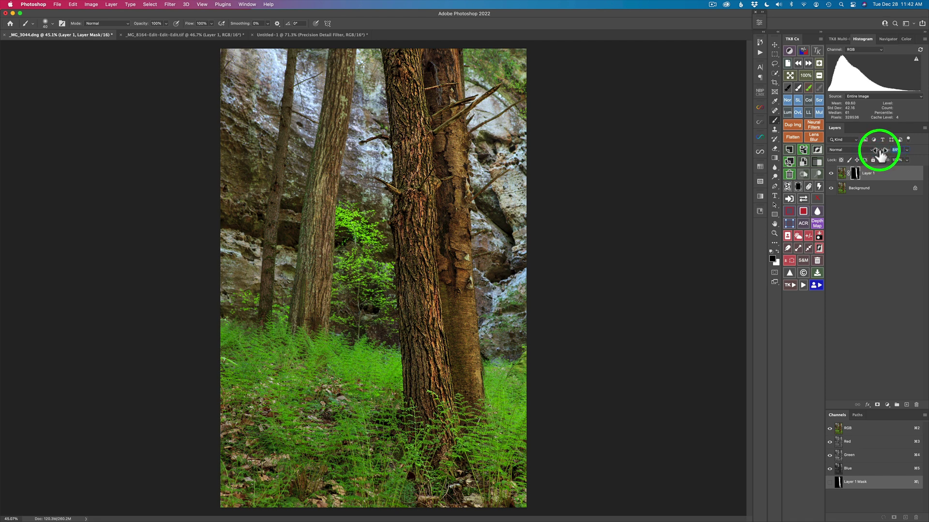
{"action": "left_click", "coordinate": [831, 174]}
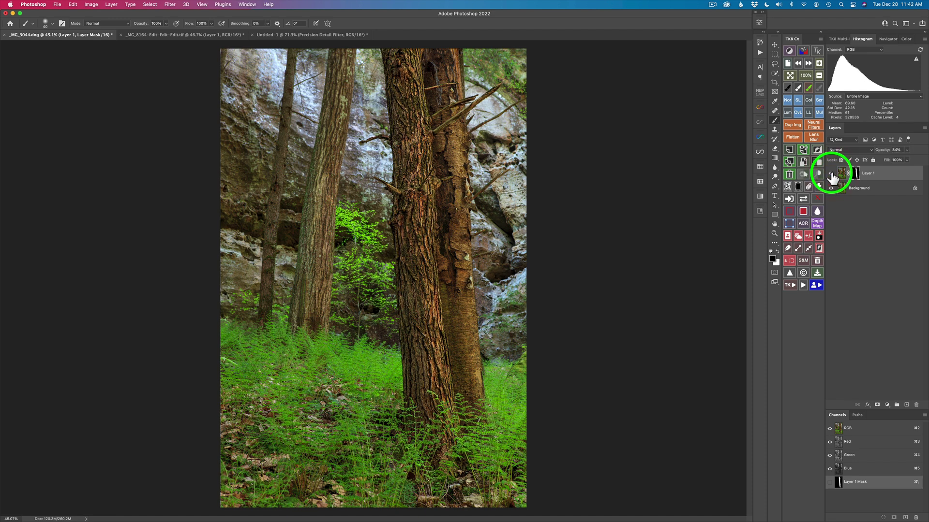
{"action": "left_click", "coordinate": [831, 174]}
{"action": "left_click_drag", "start_coordinate": [881, 150], "coordinate": [924, 161]}
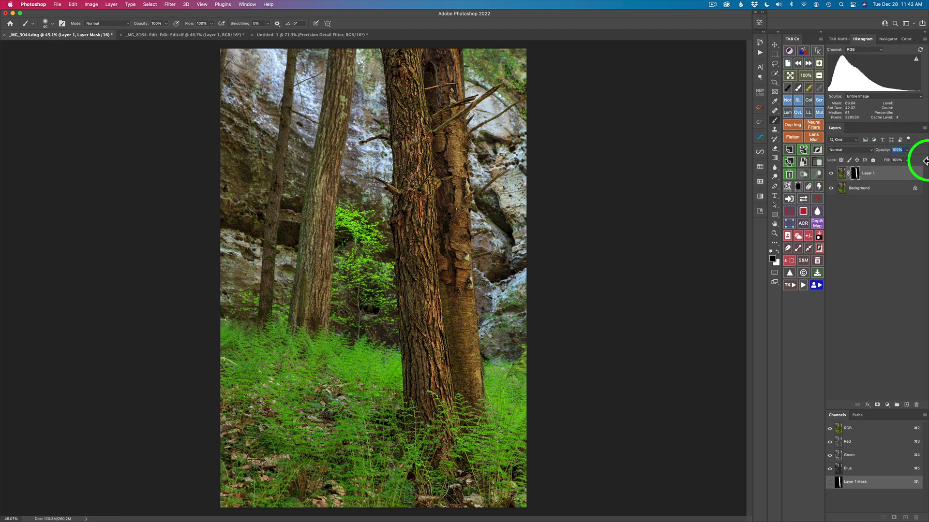
{"action": "left_click", "coordinate": [924, 161]}
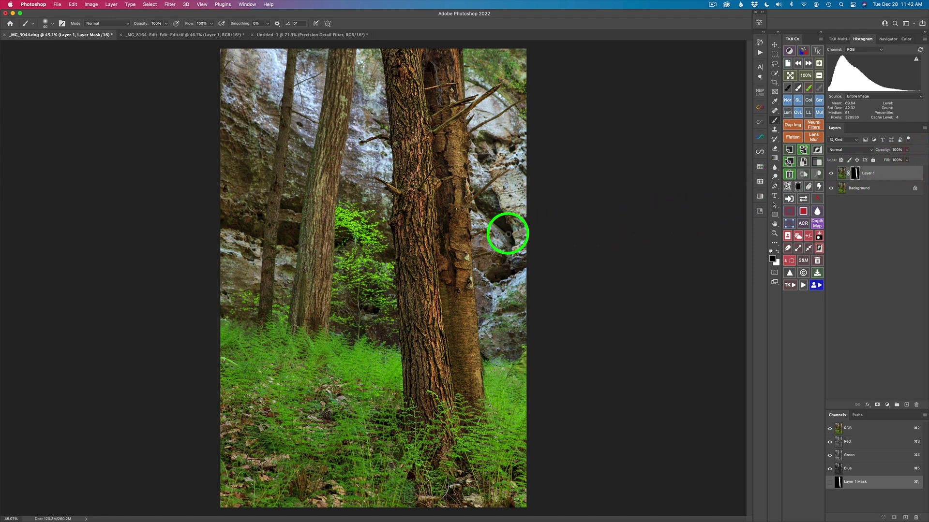
- Zoom in to compare the retouched trunk with the original, then fit the image
{"action": "scroll", "coordinate": [394, 242], "scroll_direction": "up", "scroll_amount": 5}
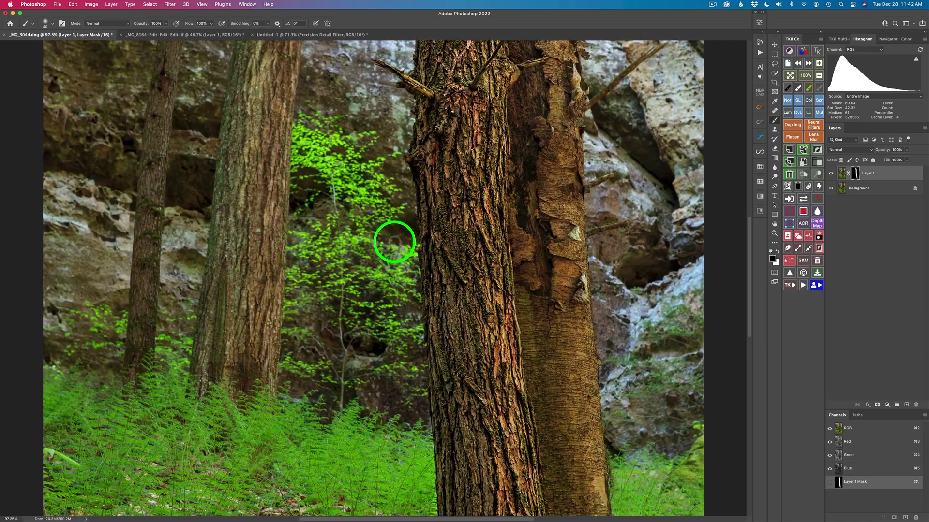
{"action": "left_click", "coordinate": [831, 175]}
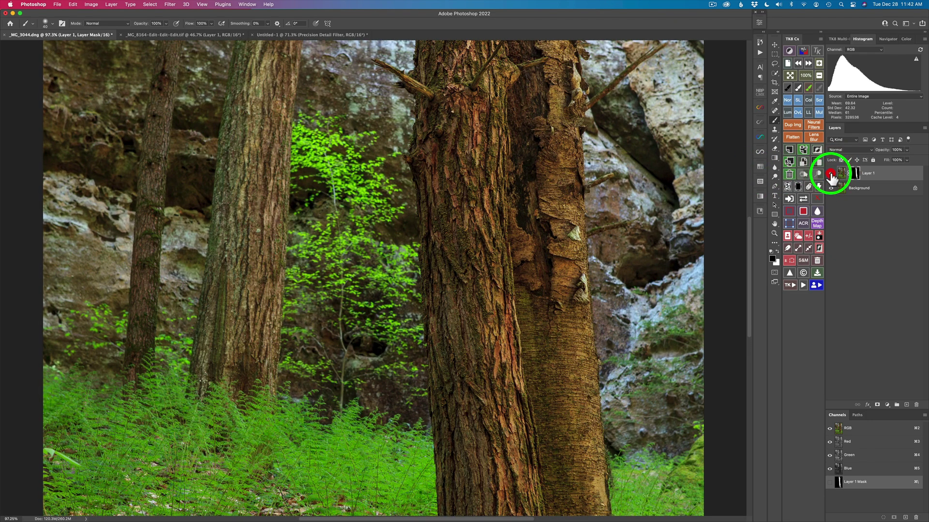
{"action": "left_click", "coordinate": [830, 175]}
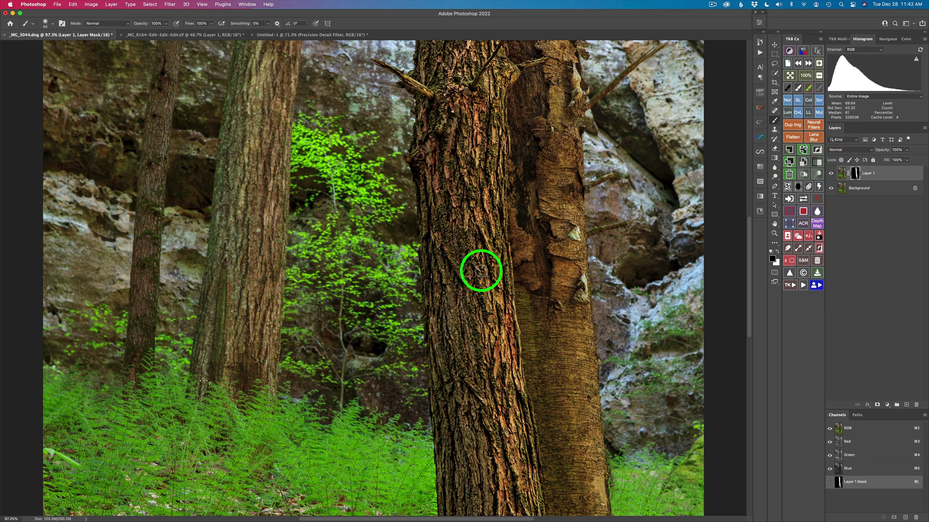
{"action": "key", "text": "super+0"}
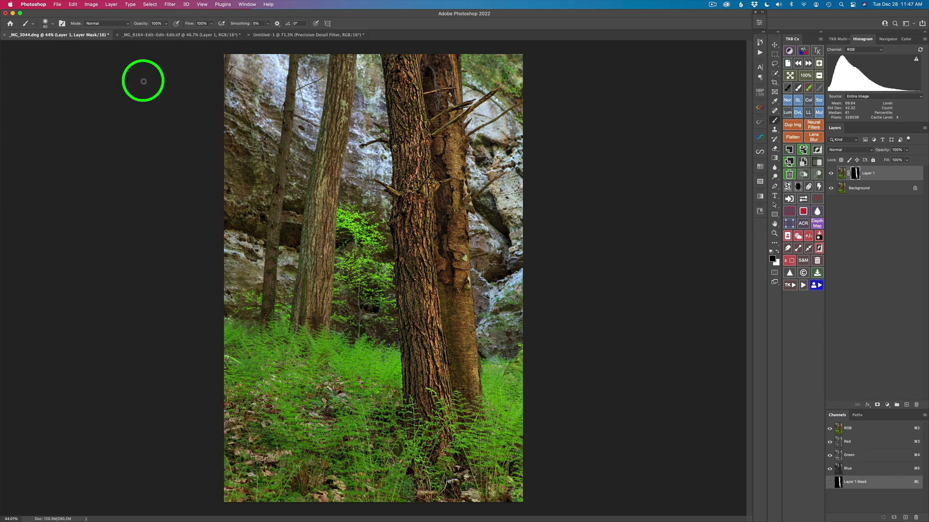
- Switch to the orchid document, pick the Move tool, and launch Topaz Studio 2 on it
{"action": "left_click", "coordinate": [154, 34]}
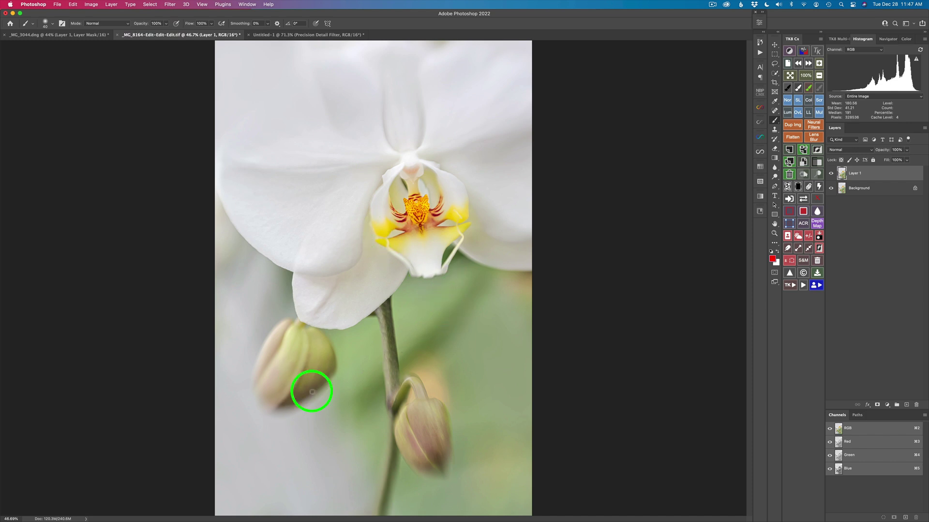
{"action": "key", "text": "v"}
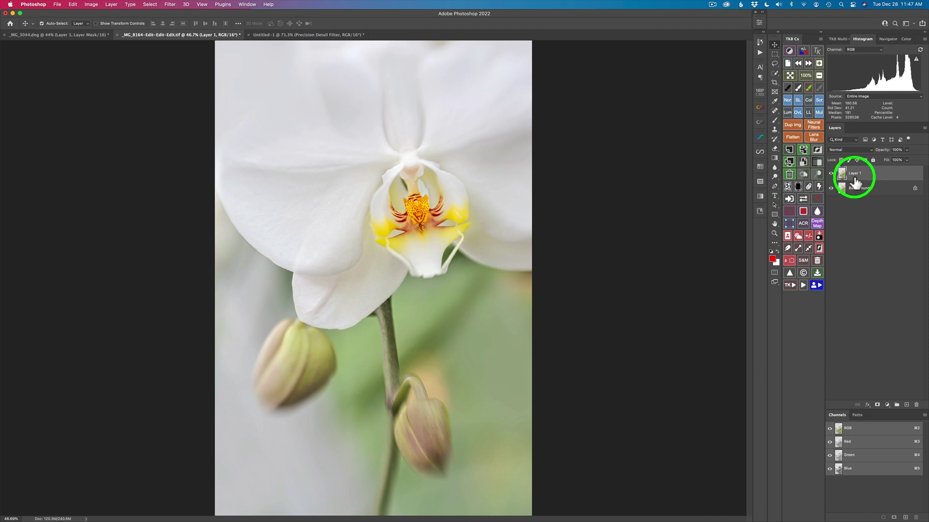
{"action": "left_click", "coordinate": [170, 4]}
{"action": "mouse_move", "coordinate": [225, 222]}
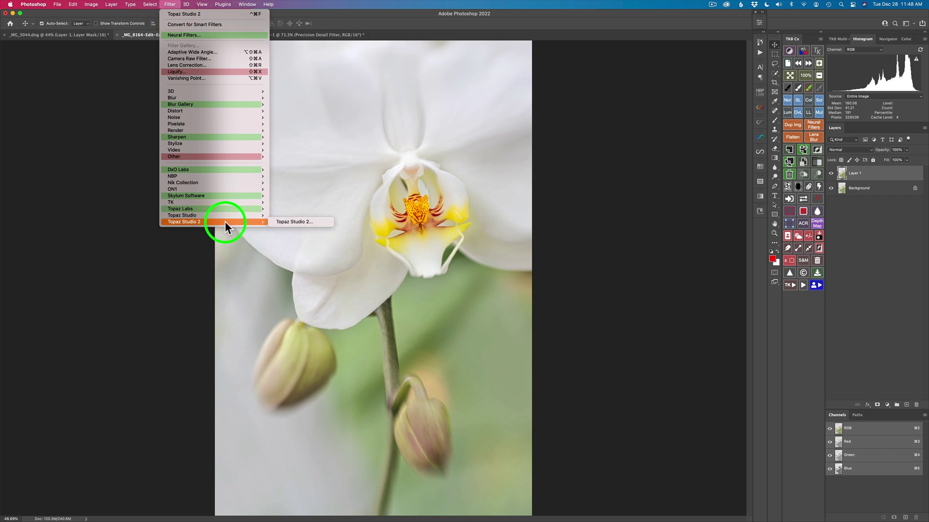
{"action": "left_click", "coordinate": [285, 221]}
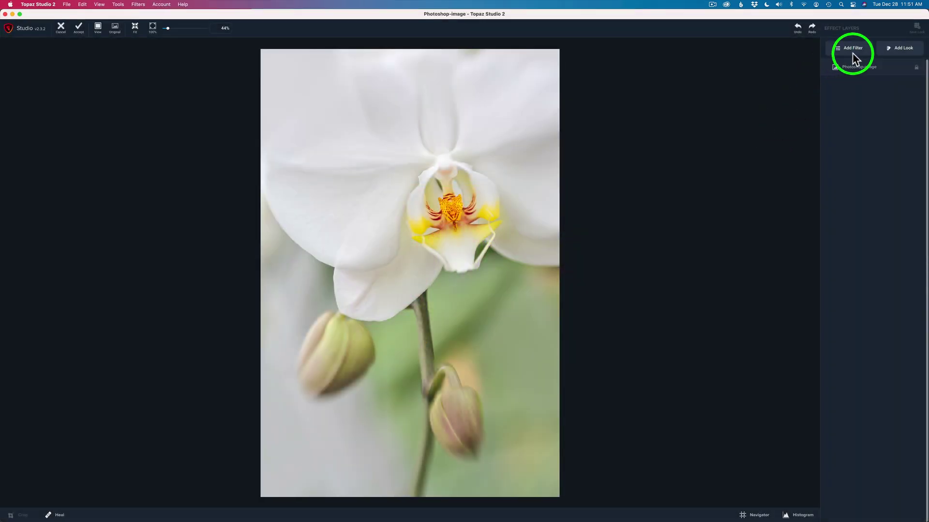
- Add Precision Detail as an effect layer on the orchid in Topaz Studio 2
{"action": "left_click", "coordinate": [851, 48]}
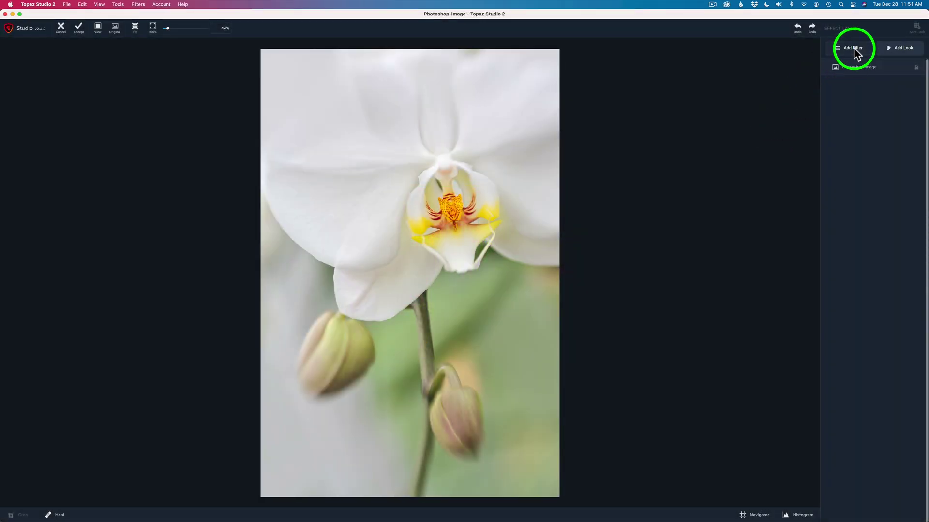
{"action": "left_click", "coordinate": [852, 175]}
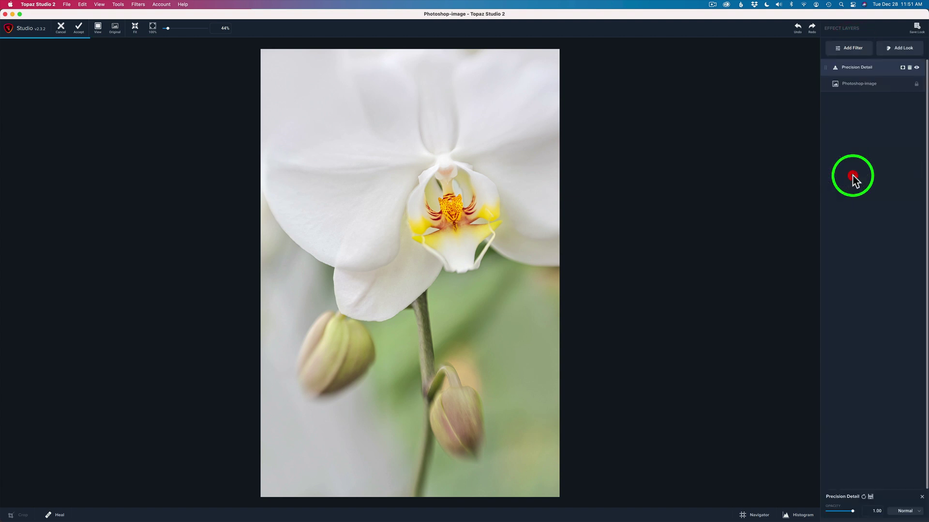
{"action": "scroll", "coordinate": [428, 217], "scroll_direction": "up", "scroll_amount": 5}
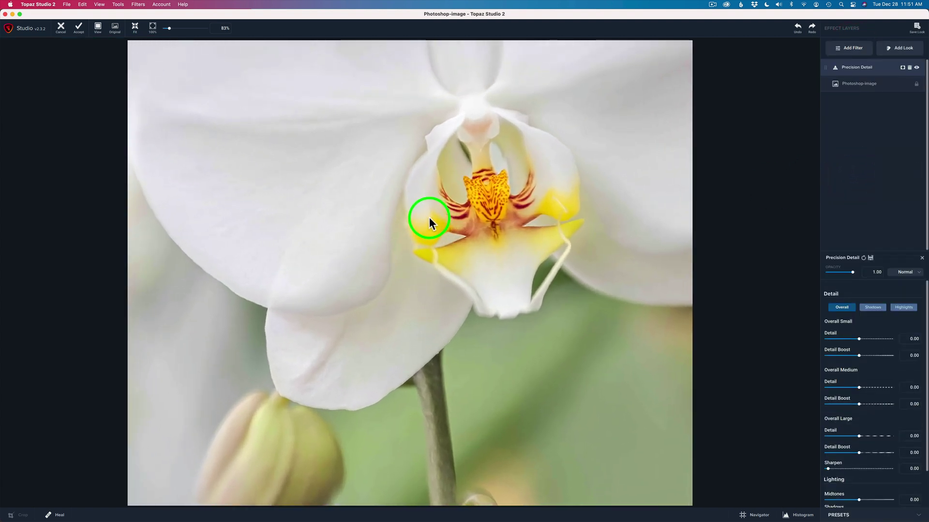
{"action": "scroll", "coordinate": [429, 216], "scroll_direction": "up", "scroll_amount": 1}
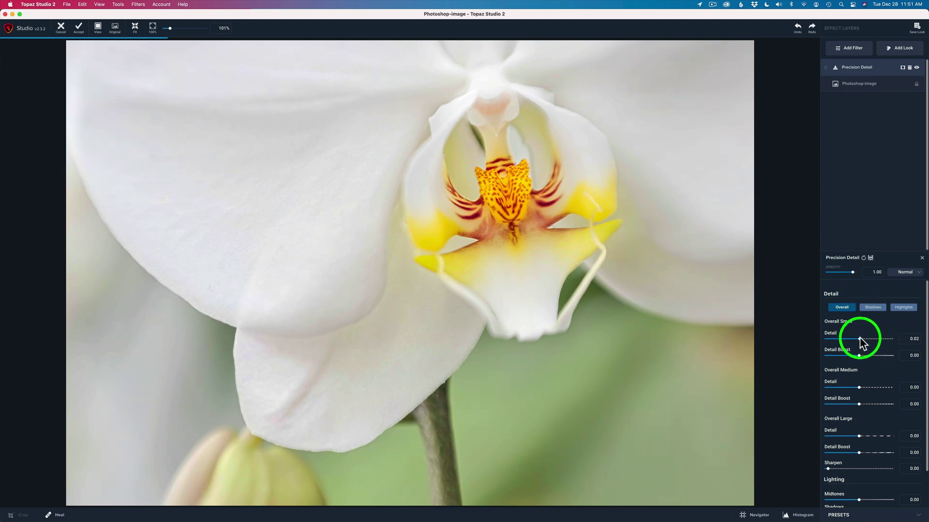
- Set Overall Small Detail to 0.16 and Medium Detail to 0.14, testing Large Detail then resetting it to 0.00
{"action": "left_click_drag", "start_coordinate": [858, 337], "coordinate": [864, 339]}
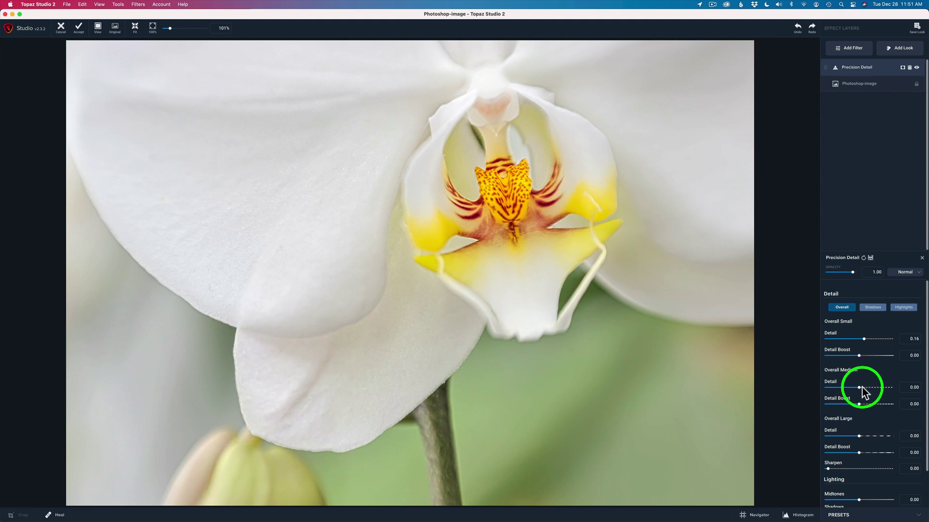
{"action": "left_click_drag", "start_coordinate": [870, 389], "coordinate": [863, 388]}
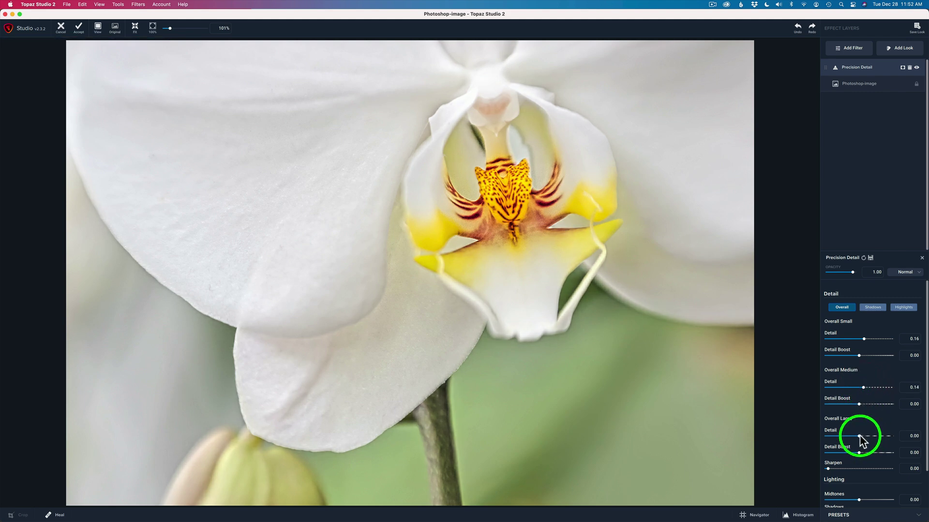
{"action": "left_click_drag", "start_coordinate": [859, 436], "coordinate": [866, 441]}
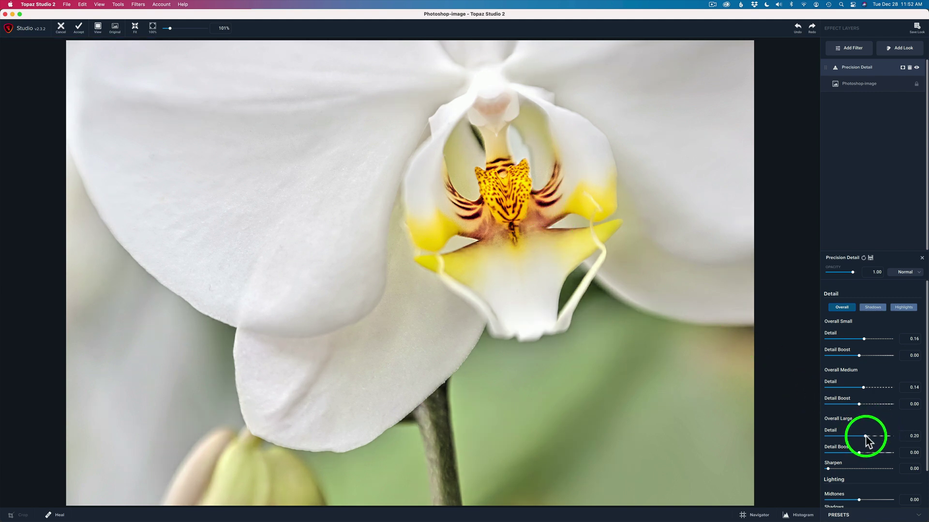
{"action": "left_click_drag", "start_coordinate": [865, 437], "coordinate": [862, 437]}
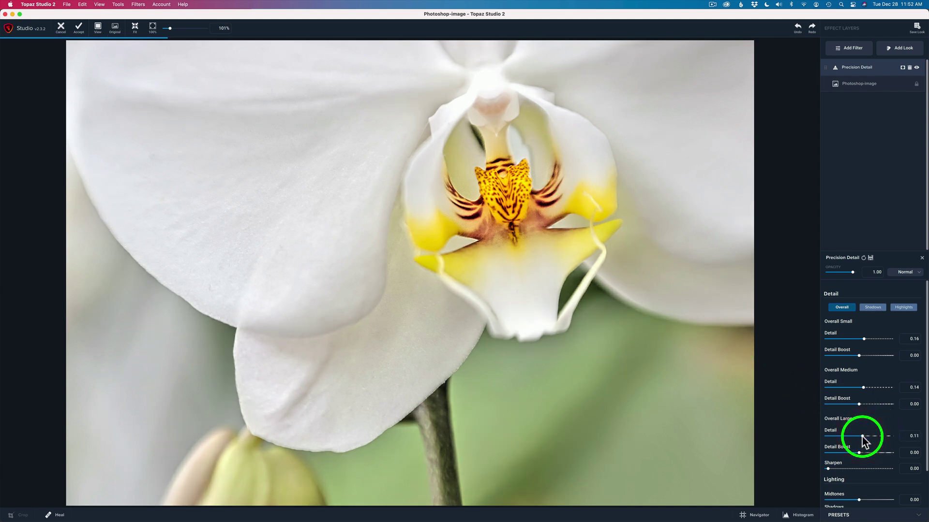
{"action": "left_click_drag", "start_coordinate": [862, 437], "coordinate": [859, 437]}
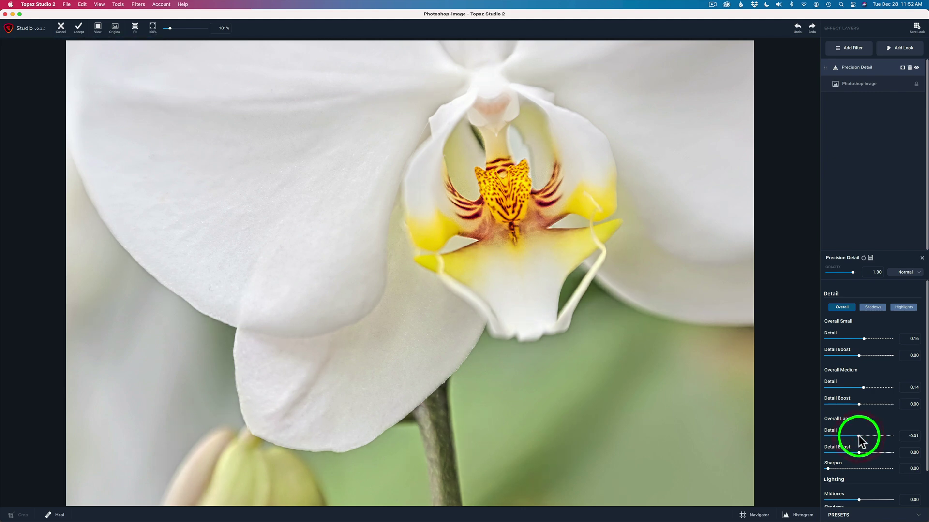
{"action": "double_click", "coordinate": [829, 429]}
{"action": "left_click_drag", "start_coordinate": [859, 437], "coordinate": [874, 436]}
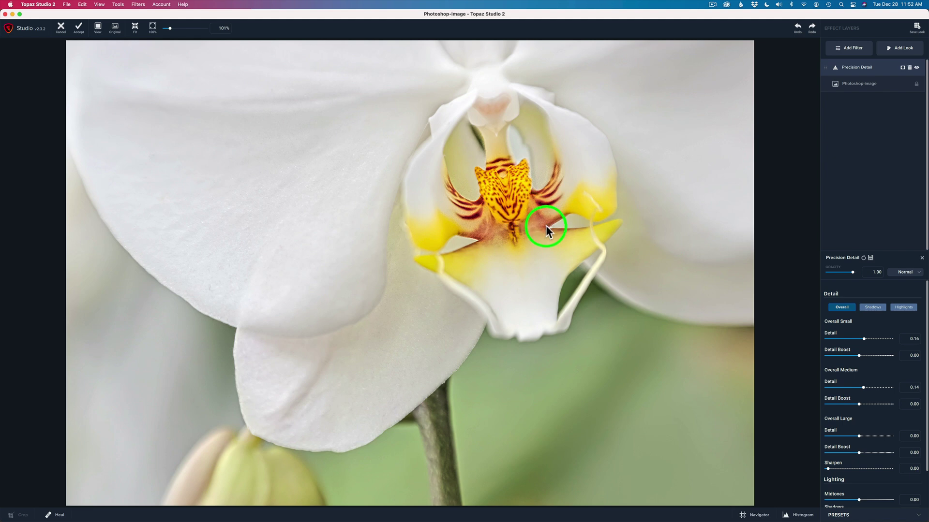
- Compare against the Original, zoom out to 41%, and apply Precision Detail back to Photoshop
{"action": "left_click_drag", "start_coordinate": [557, 224], "coordinate": [558, 224]}
{"action": "scroll", "coordinate": [556, 224], "scroll_direction": "down", "scroll_amount": 10}
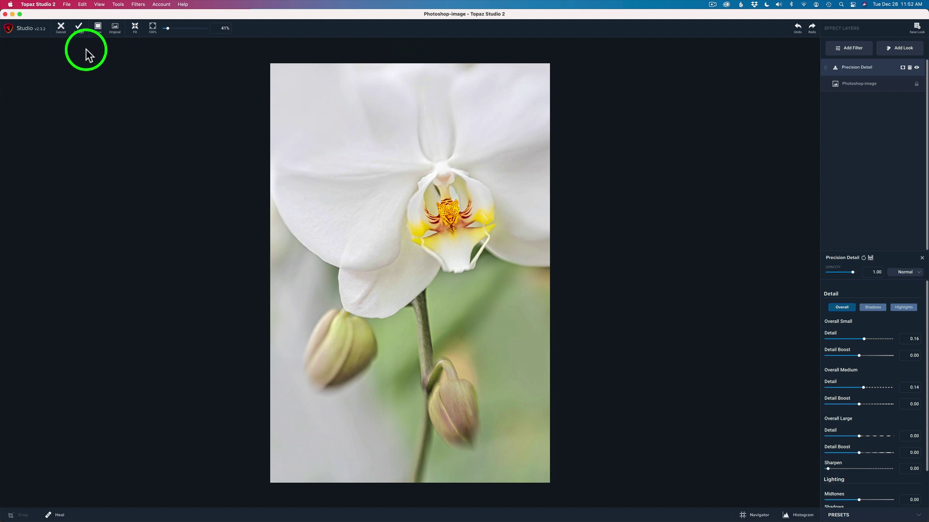
{"action": "left_click", "coordinate": [79, 27]}
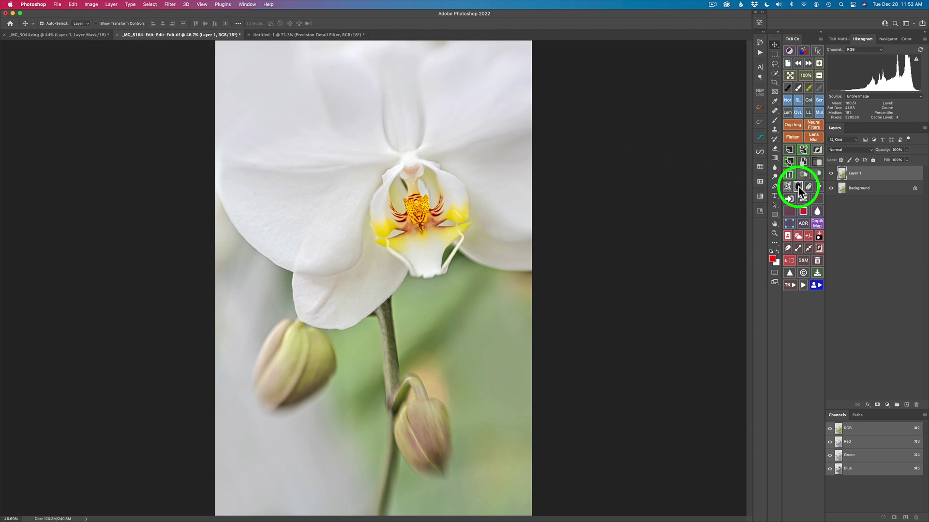
- Give Layer 1 a black hide-all layer mask with Alt-click on Add Layer Mask
{"action": "left_click", "coordinate": [798, 186]}
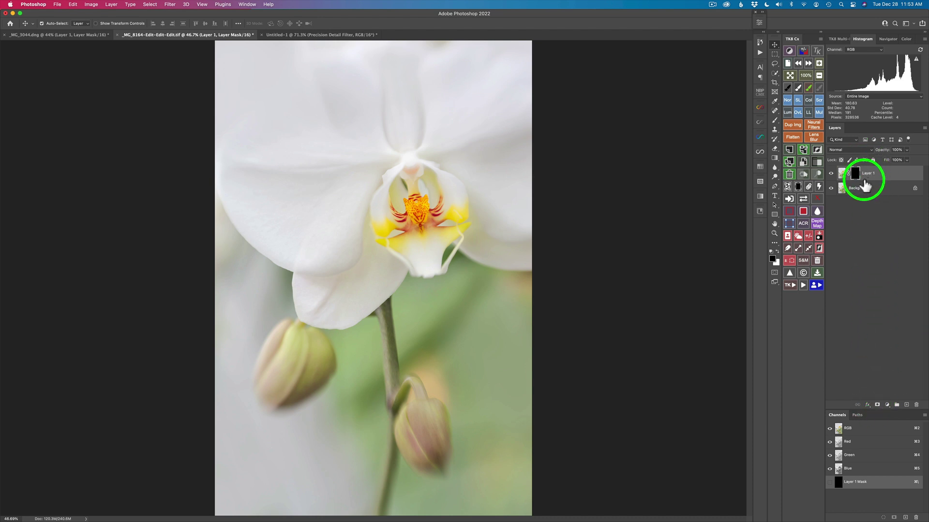
- Zoom into the flower centre and paint the mask white with a soft 118 px brush at 50%, then 30% opacity
{"action": "scroll", "coordinate": [399, 245], "scroll_direction": "up", "scroll_amount": 3}
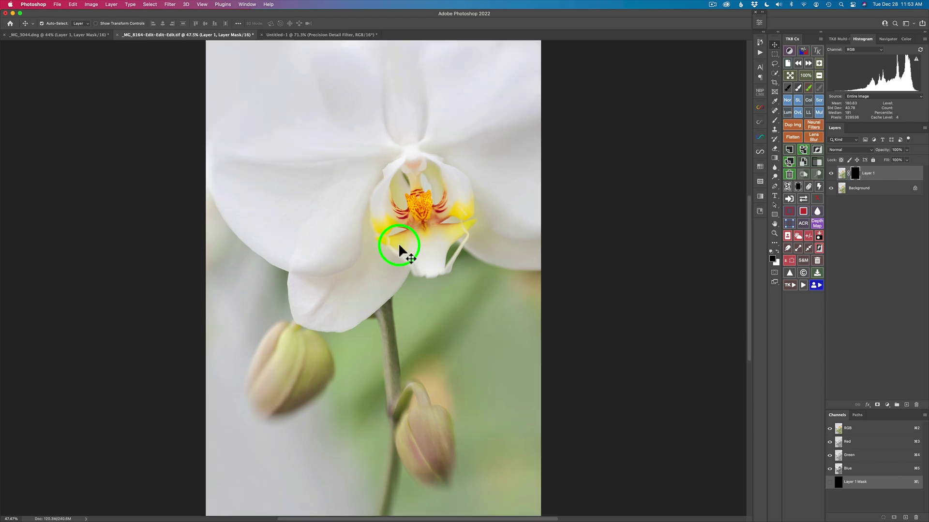
{"action": "scroll", "coordinate": [399, 249], "scroll_direction": "up", "scroll_amount": 5}
{"action": "scroll", "coordinate": [398, 249], "scroll_direction": "right", "scroll_amount": 2}
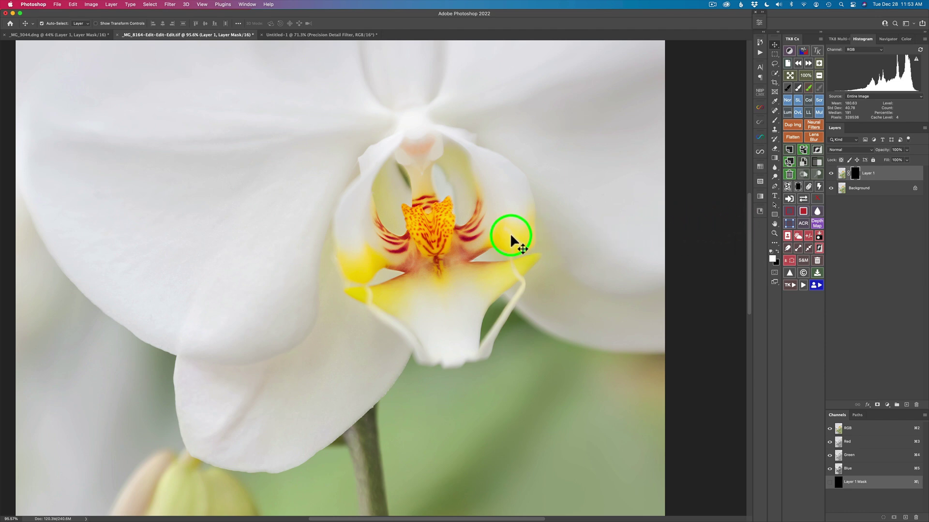
{"action": "key", "text": "b"}
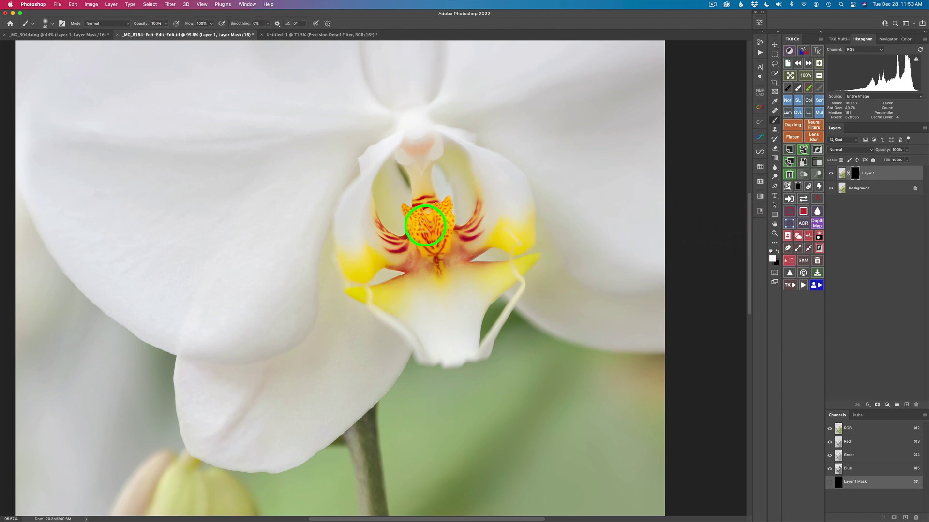
{"action": "mouse_move", "coordinate": [429, 226]}
{"action": "left_mouse_down"}
{"action": "mouse_move", "coordinate": [441, 227]}
{"action": "mouse_move", "coordinate": [441, 218]}
{"action": "mouse_move", "coordinate": [435, 232]}
{"action": "mouse_move", "coordinate": [412, 214]}
{"action": "mouse_move", "coordinate": [425, 224]}
{"action": "mouse_move", "coordinate": [435, 263]}
{"action": "mouse_move", "coordinate": [437, 209]}
{"action": "mouse_move", "coordinate": [427, 203]}
{"action": "mouse_move", "coordinate": [435, 253]}
{"action": "mouse_move", "coordinate": [429, 238]}
{"action": "mouse_move", "coordinate": [440, 245]}
{"action": "mouse_move", "coordinate": [466, 215]}
{"action": "mouse_move", "coordinate": [474, 253]}
{"action": "mouse_move", "coordinate": [484, 242]}
{"action": "mouse_move", "coordinate": [433, 270]}
{"action": "mouse_move", "coordinate": [374, 255]}
{"action": "mouse_move", "coordinate": [386, 244]}
{"action": "mouse_move", "coordinate": [378, 222]}
{"action": "mouse_move", "coordinate": [408, 249]}
{"action": "mouse_move", "coordinate": [459, 225]}
{"action": "left_mouse_up"}
{"action": "key", "text": "5"}
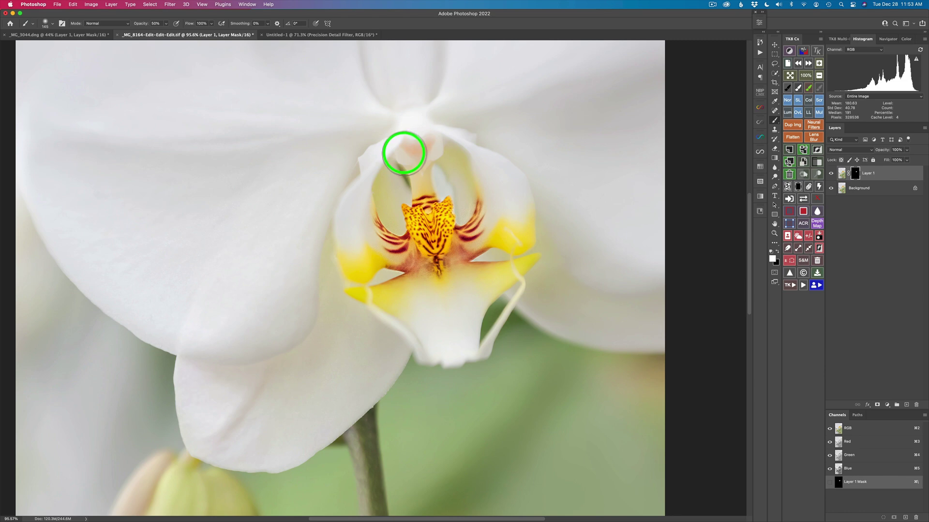
{"action": "key", "text": "3"}
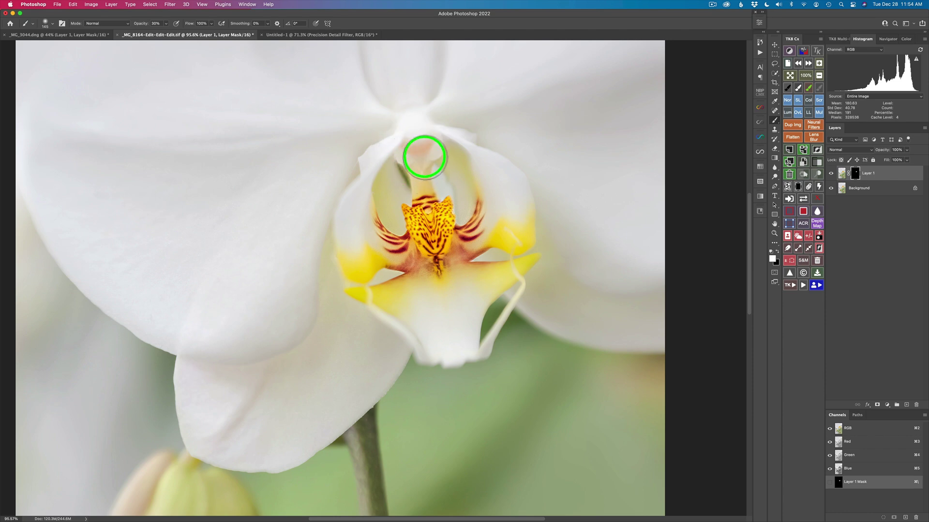
- Paint detail onto the pink column top, then toggle Layer 1 to compare before and after at fit-on-screen
{"action": "left_click", "coordinate": [400, 135]}
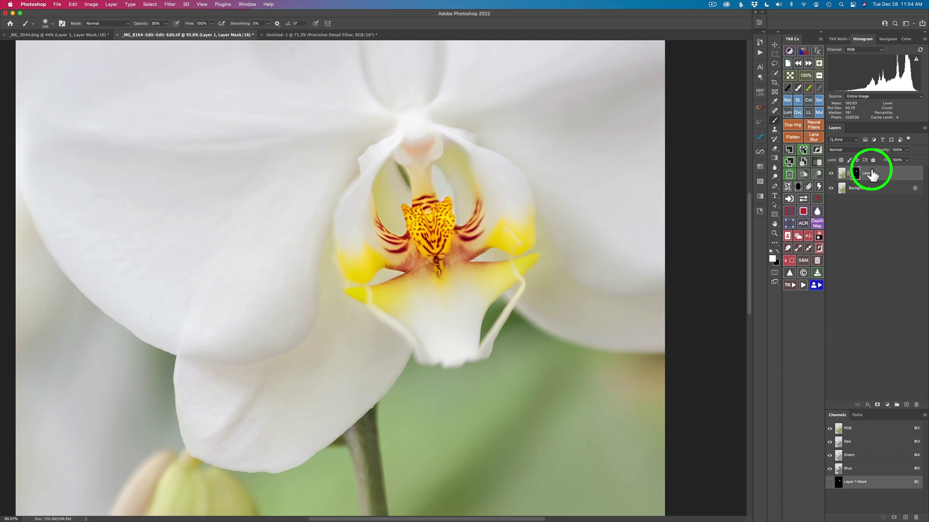
{"action": "left_click", "coordinate": [831, 173]}
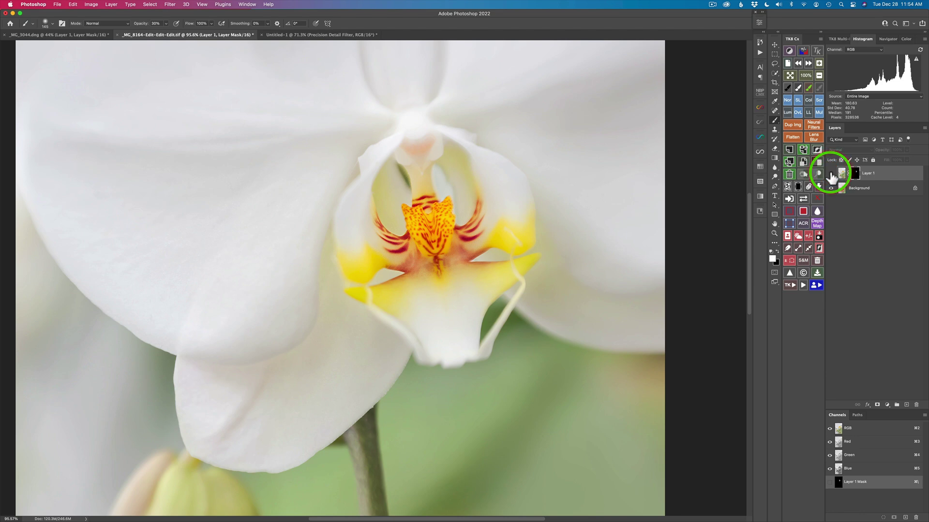
{"action": "left_click", "coordinate": [830, 174]}
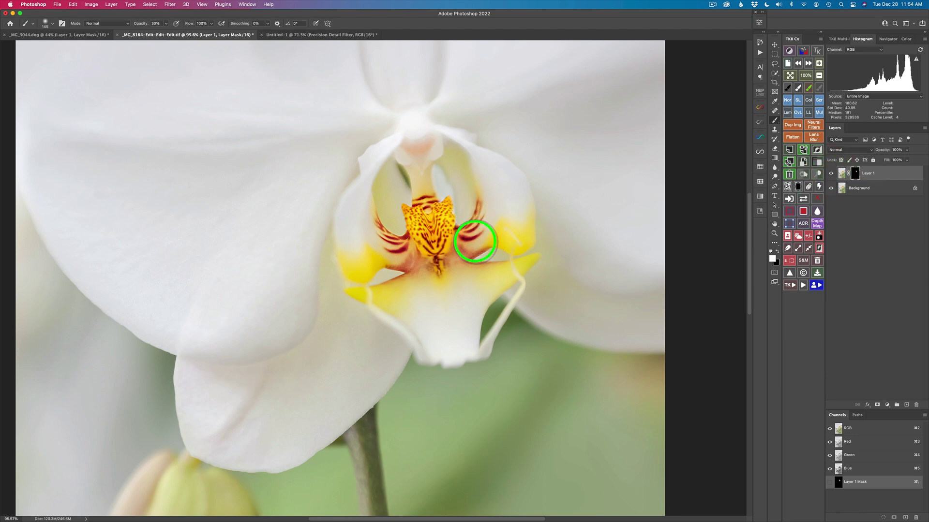
{"action": "key", "text": "super+0"}
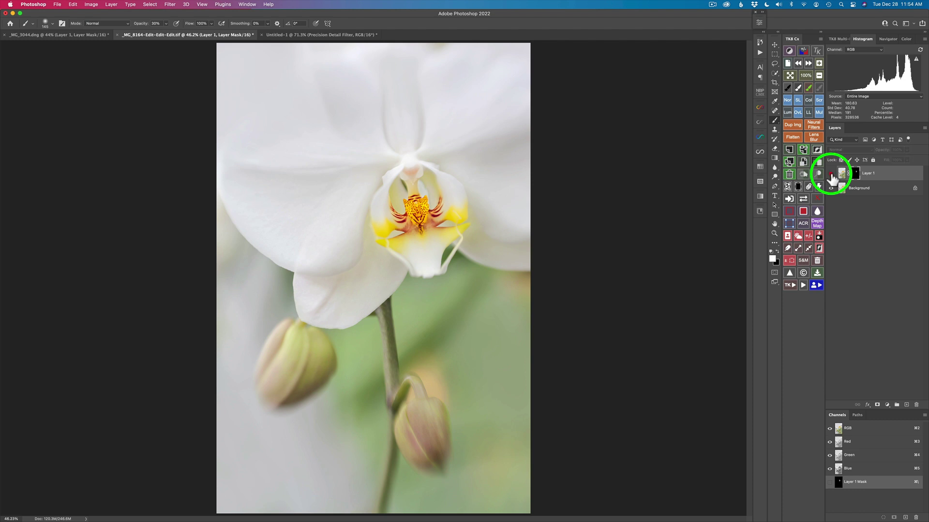
{"action": "left_click", "coordinate": [830, 174]}
{"action": "left_click", "coordinate": [831, 174]}
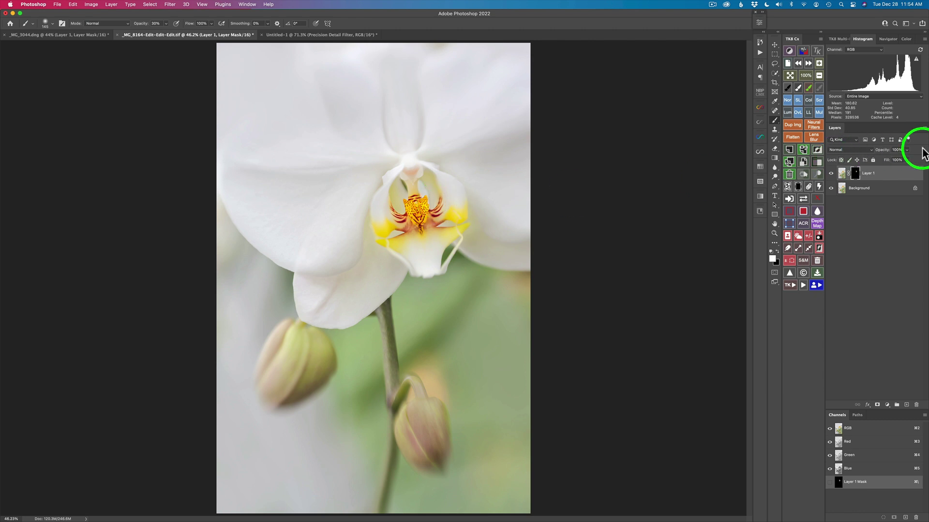
- Try Layer 1 at 85% opacity, compare with it hidden, then restore it to 100%
{"action": "left_click_drag", "start_coordinate": [884, 154], "coordinate": [880, 153]}
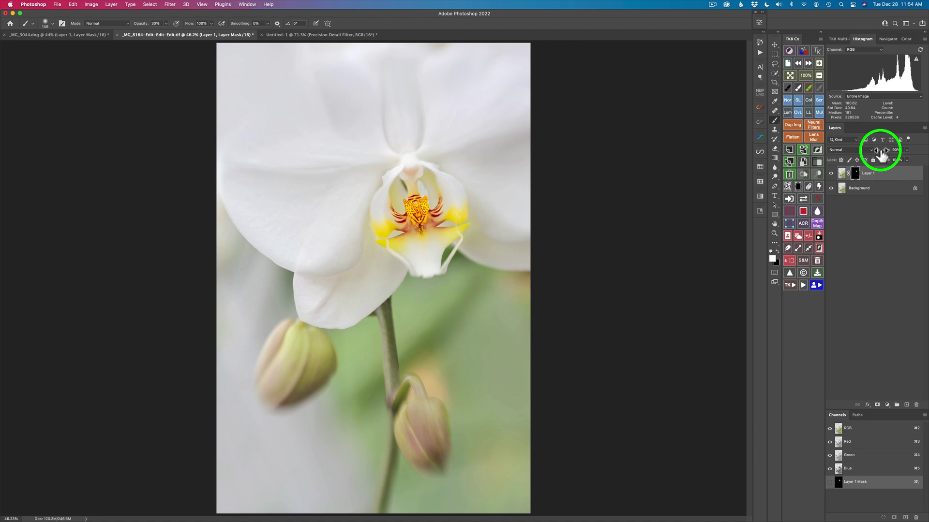
{"action": "left_click_drag", "start_coordinate": [881, 154], "coordinate": [878, 149]}
{"action": "left_click", "coordinate": [831, 173]}
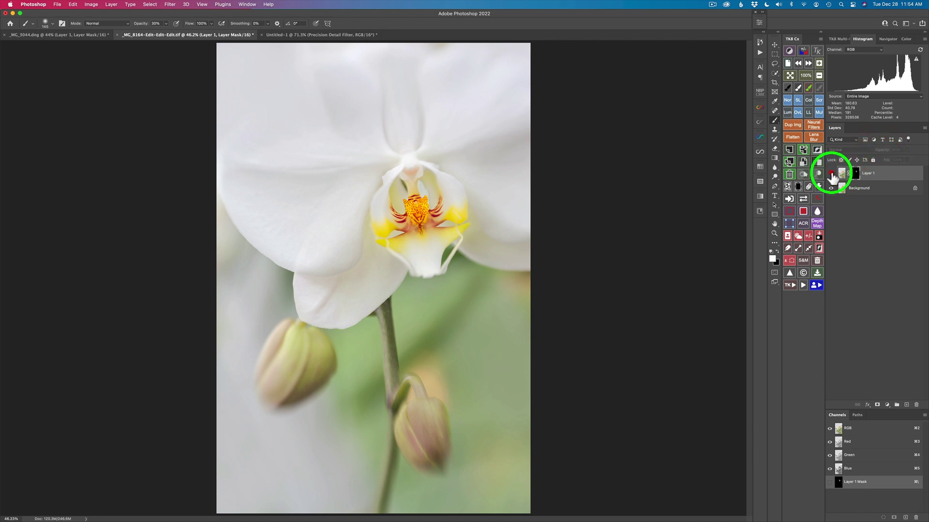
{"action": "left_click", "coordinate": [831, 175]}
{"action": "left_click", "coordinate": [831, 175]}
{"action": "left_click", "coordinate": [831, 175]}
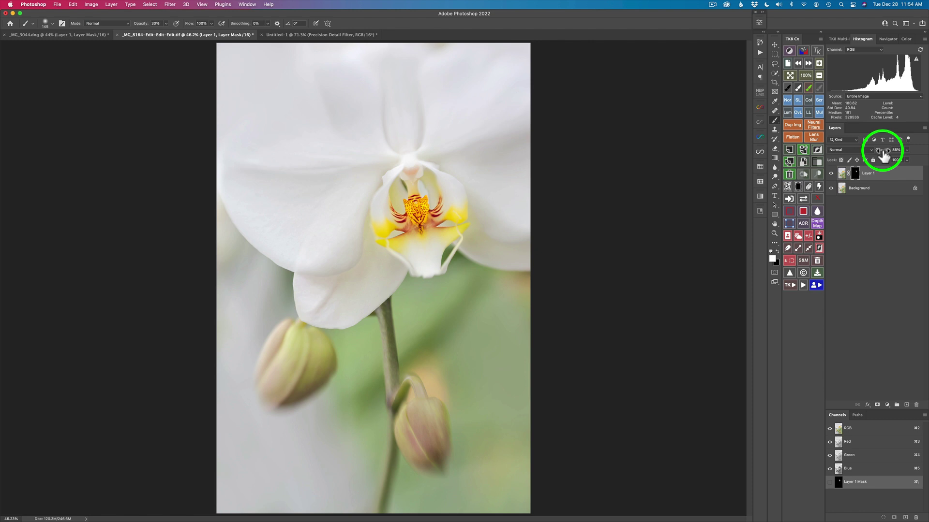
{"action": "left_click_drag", "start_coordinate": [883, 155], "coordinate": [905, 151]}
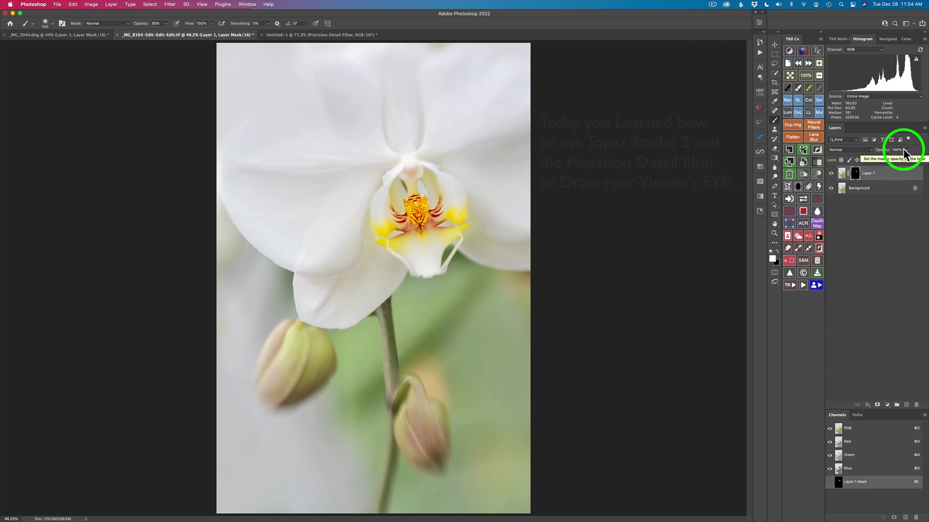
{"action": "left_click", "coordinate": [830, 174]}
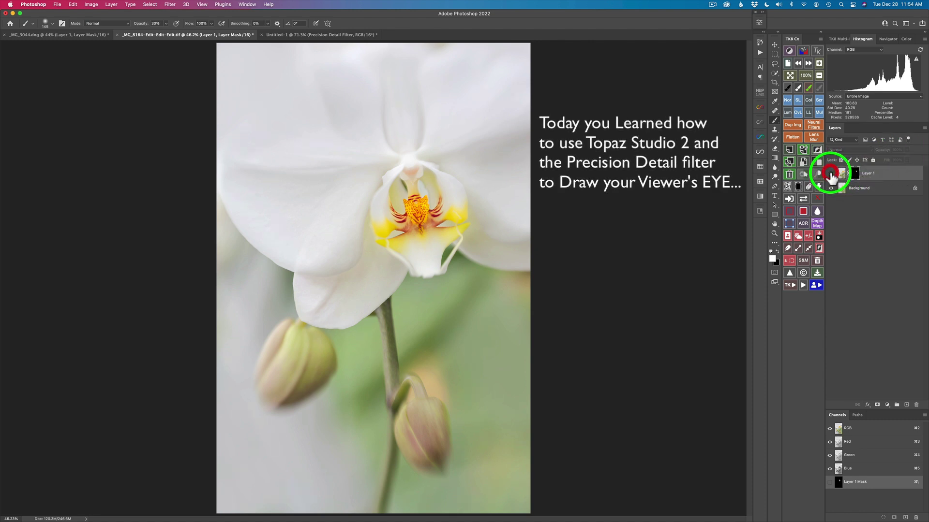
{"action": "left_click", "coordinate": [831, 174]}
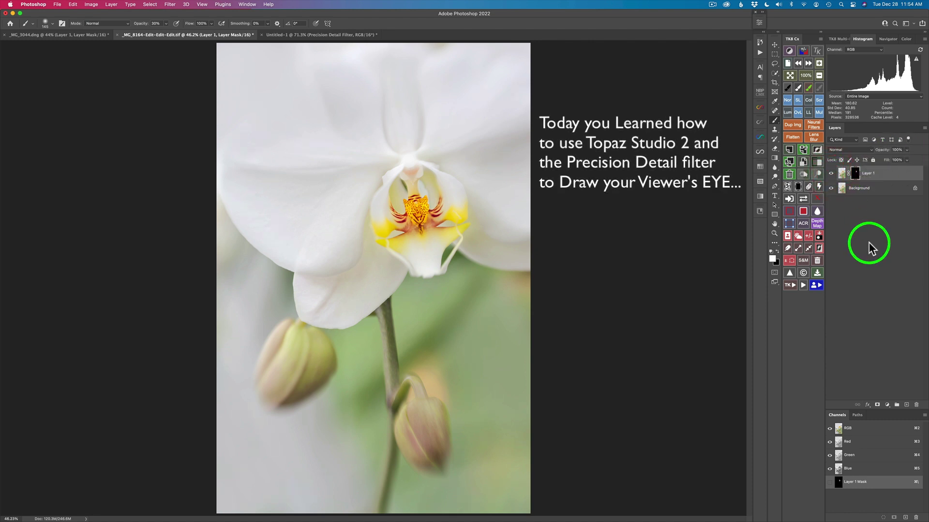